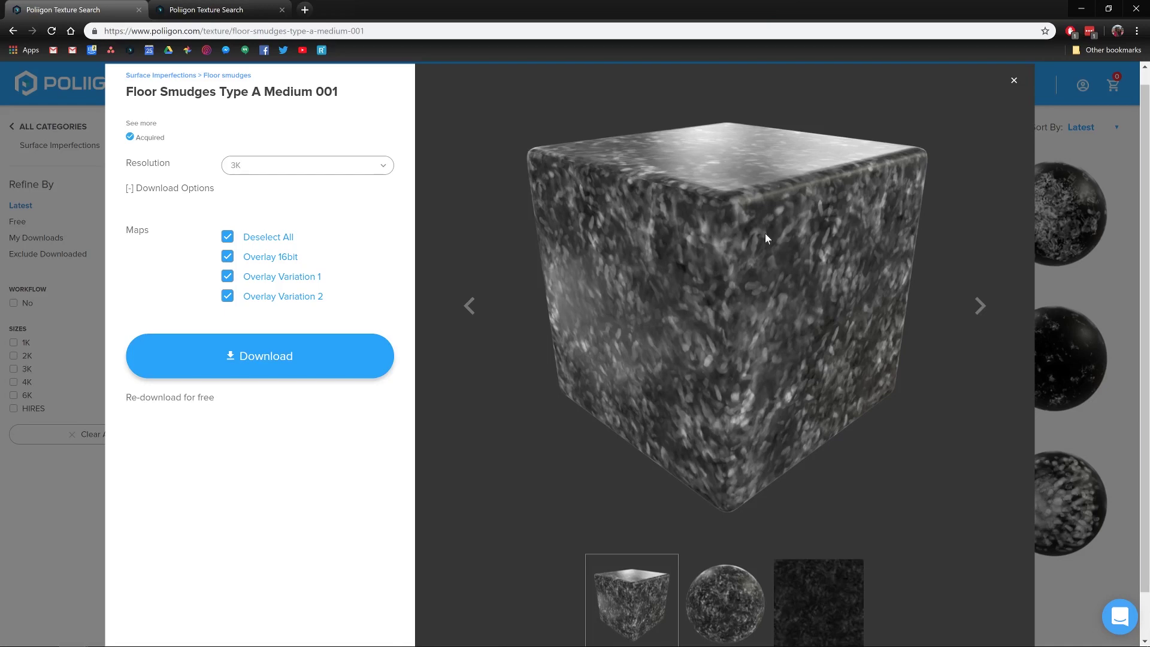
View the Gun Scratches 003 page, then return to the Floor Smudges Type A Medium 001 page
{"action": "key", "text": "ctrl+Tab"}
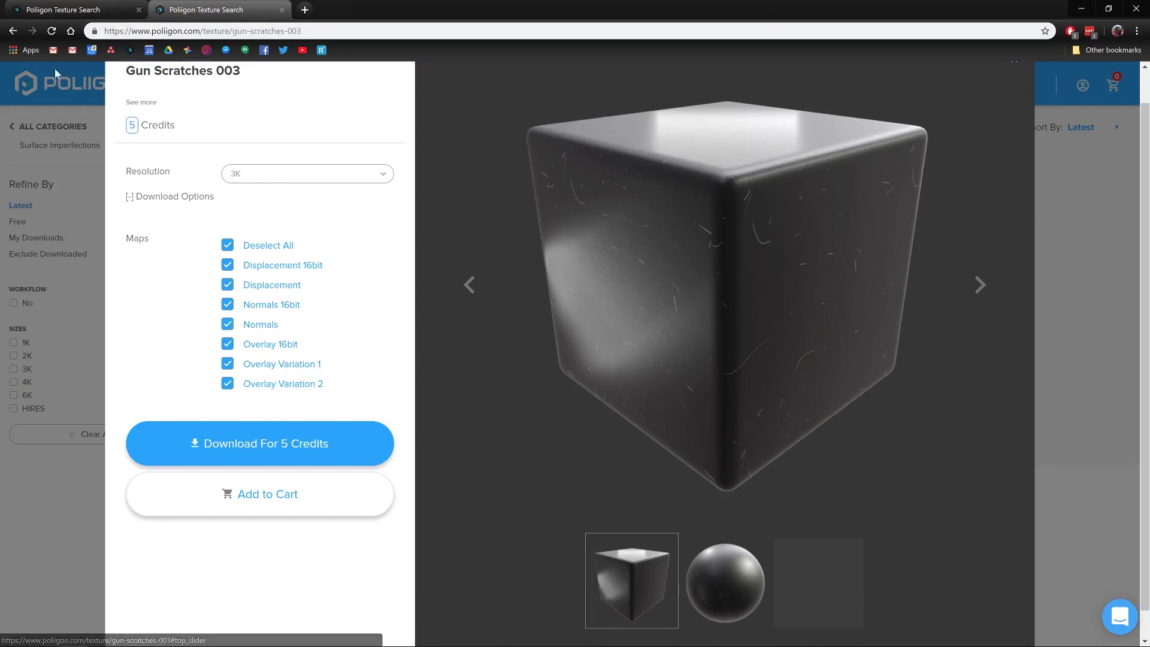
{"action": "left_click", "coordinate": [110, 18]}
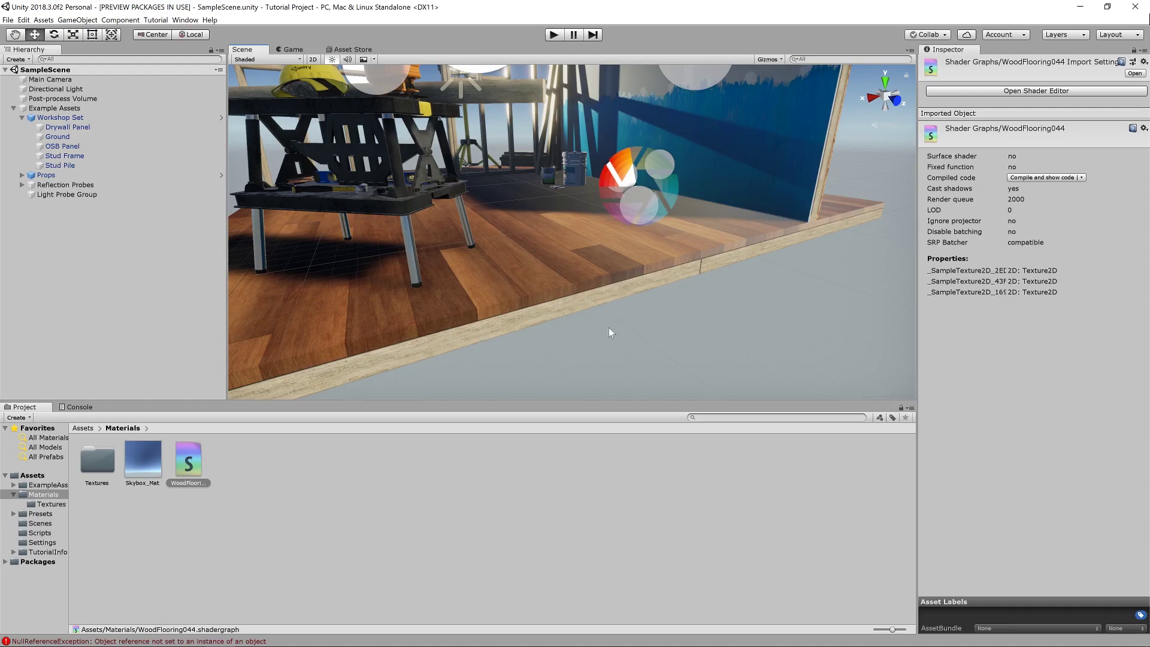
Orbit the Scene view toward the workbench floor and open the Materials/Textures folder
{"action": "mouse_move", "coordinate": [608, 328]}
{"action": "left_mouse_down", "text": "alt"}
{"action": "mouse_move", "coordinate": [819, 301]}
{"action": "mouse_move", "coordinate": [496, 313]}
{"action": "mouse_move", "coordinate": [749, 287]}
{"action": "mouse_move", "coordinate": [557, 313]}
{"action": "mouse_move", "coordinate": [621, 378]}
{"action": "mouse_move", "coordinate": [615, 303]}
{"action": "mouse_move", "coordinate": [624, 315]}
{"action": "mouse_move", "coordinate": [606, 304]}
{"action": "mouse_move", "coordinate": [633, 275]}
{"action": "left_mouse_up", "text": "alt"}
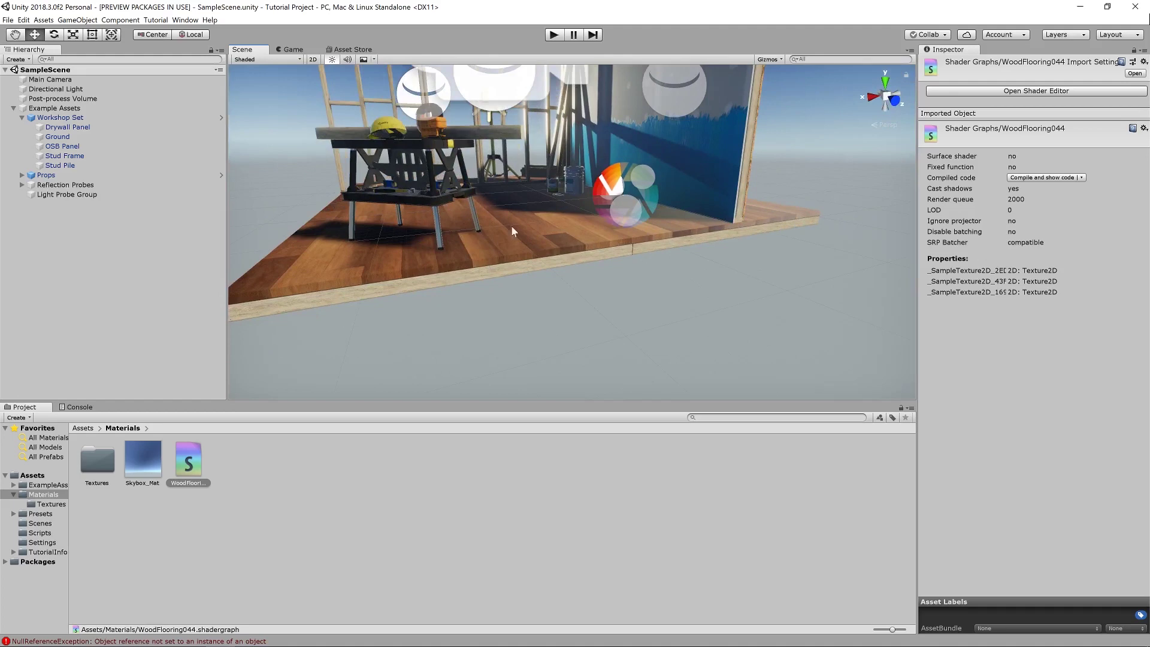
{"action": "left_click_drag", "start_coordinate": [511, 230], "coordinate": [555, 300], "text": "alt"}
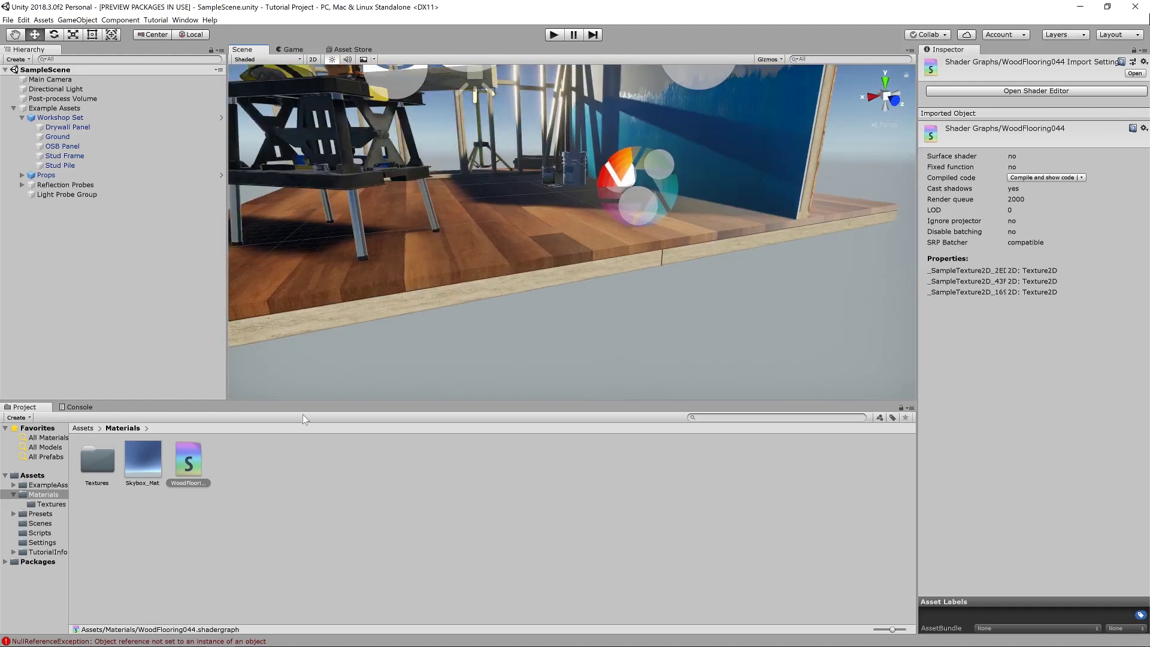
{"action": "double_click", "coordinate": [105, 458]}
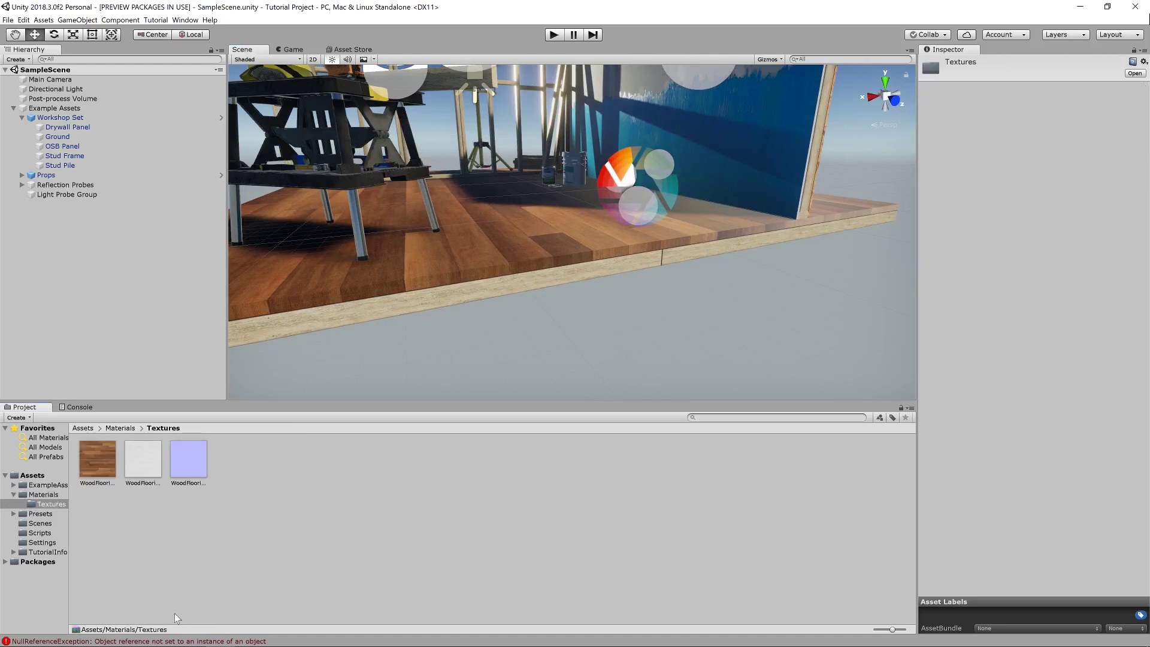
Bring the Explorer window forward, move it over the scene and go up to Poliigon Materials
{"action": "mouse_move", "coordinate": [107, 637]}
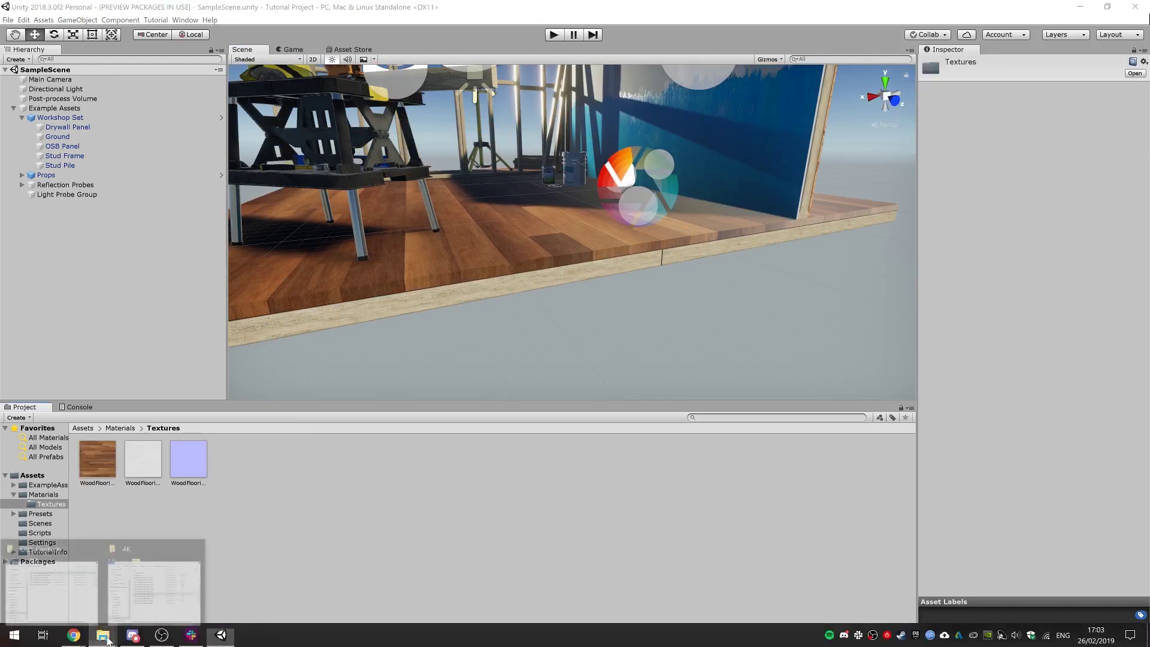
{"action": "left_click", "coordinate": [119, 605]}
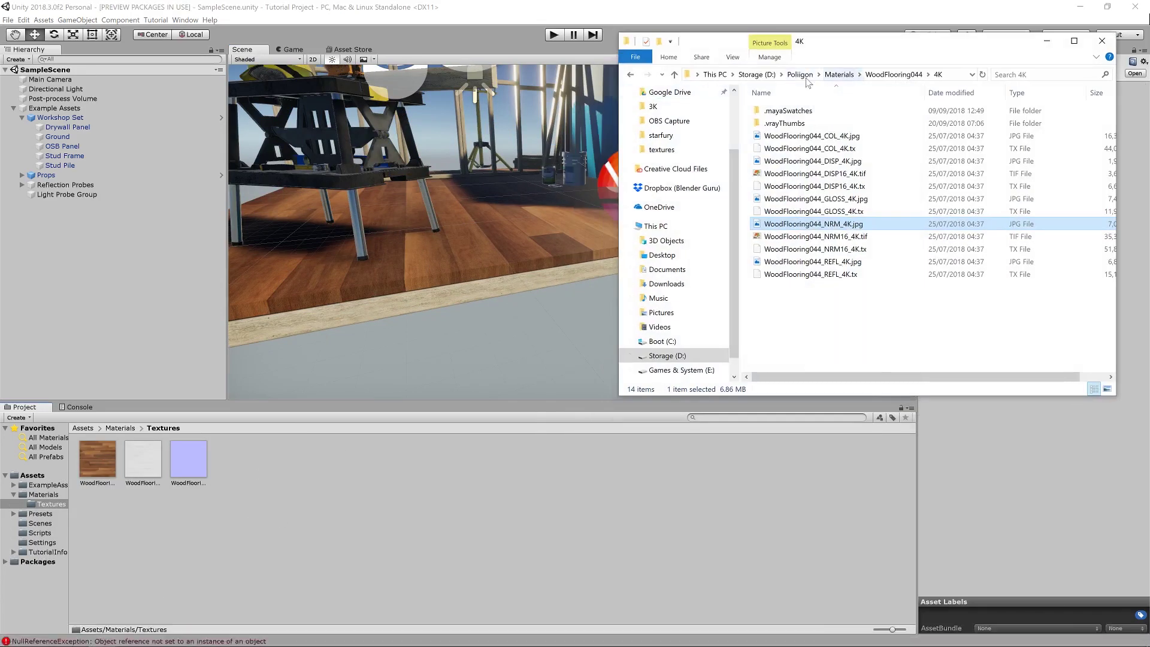
{"action": "left_click", "coordinate": [838, 75]}
{"action": "scroll", "coordinate": [879, 251], "scroll_direction": "up", "scroll_amount": 3}
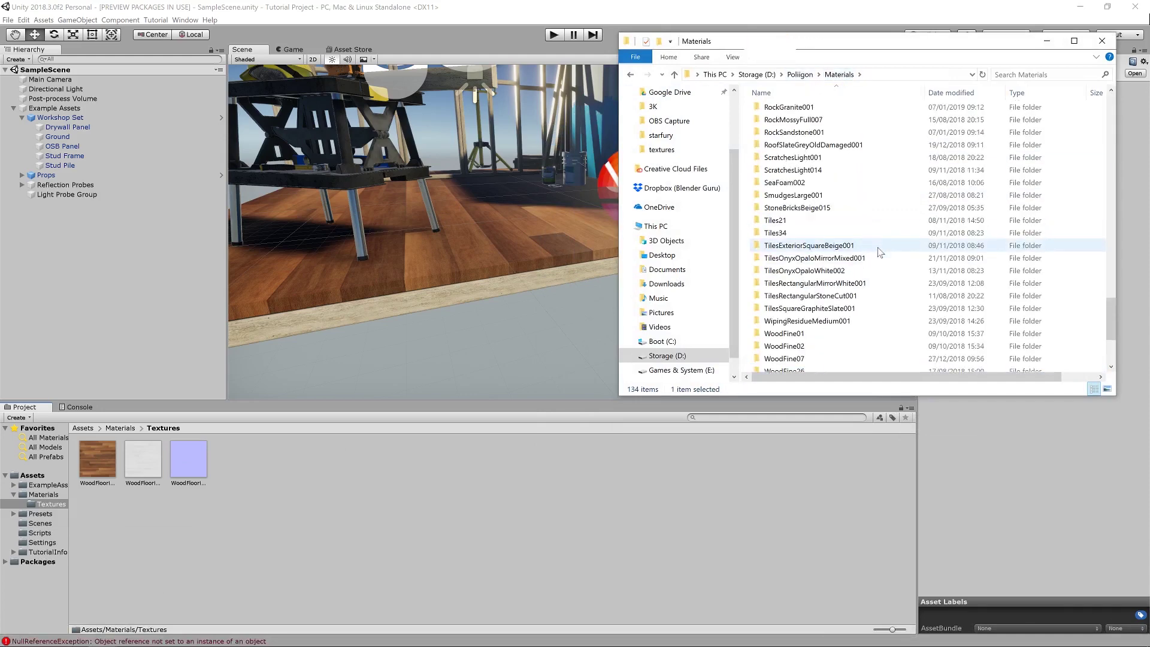
{"action": "left_click_drag", "start_coordinate": [810, 44], "coordinate": [568, 68]}
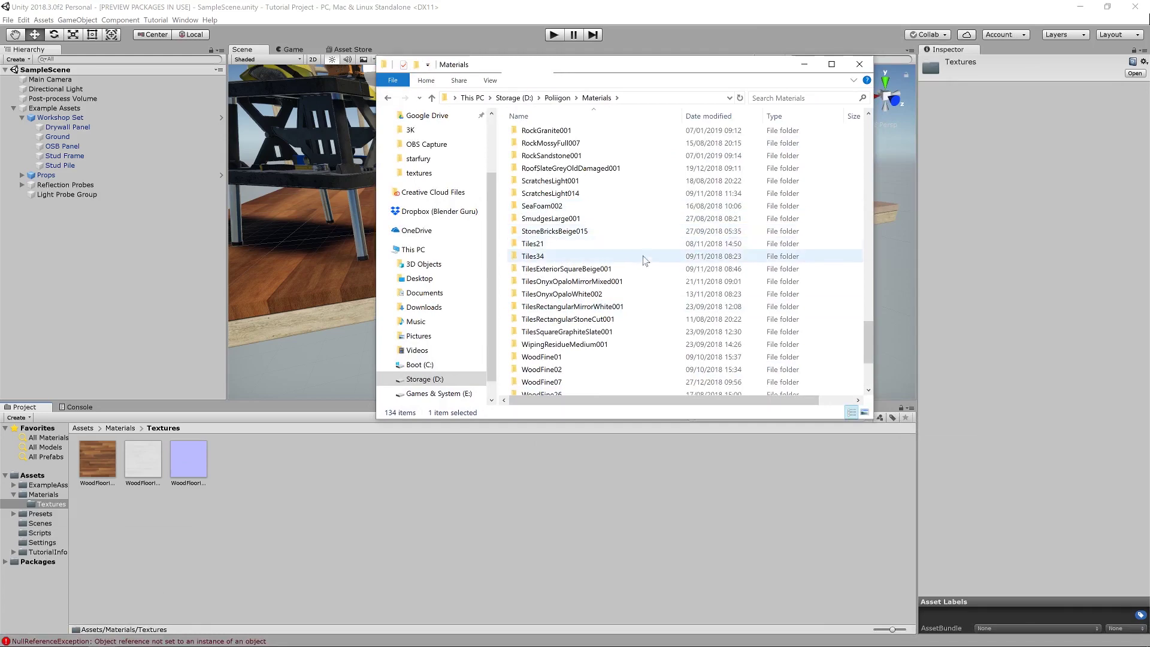
{"action": "scroll", "coordinate": [645, 260], "scroll_direction": "up", "scroll_amount": 15}
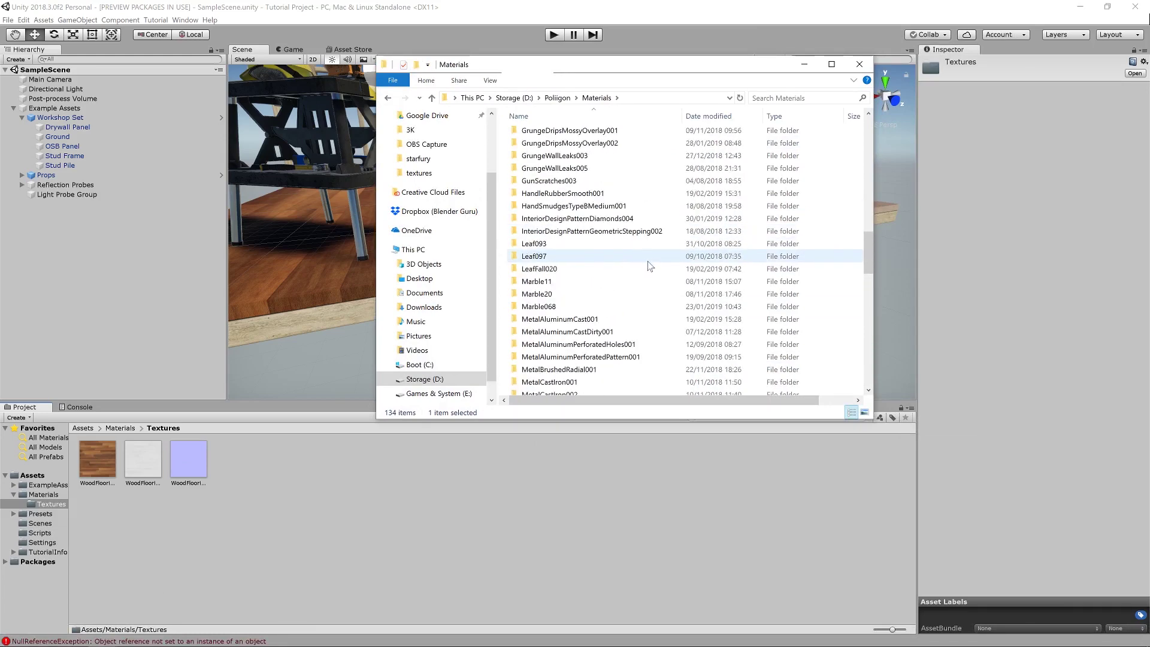
{"action": "scroll", "coordinate": [650, 266], "scroll_direction": "up", "scroll_amount": 9}
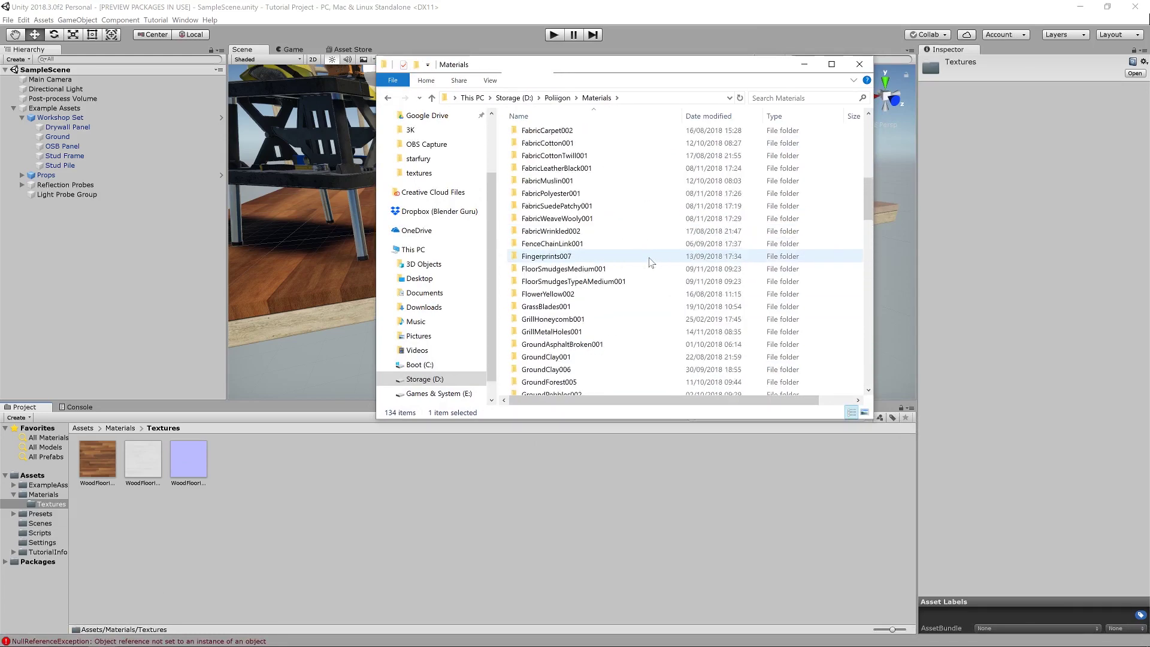
Copy OVERLAY_VAR2_3K.jpg from FloorSmudgesTypeAMedium001 > 3K into Unity's Textures folder
{"action": "double_click", "coordinate": [623, 282]}
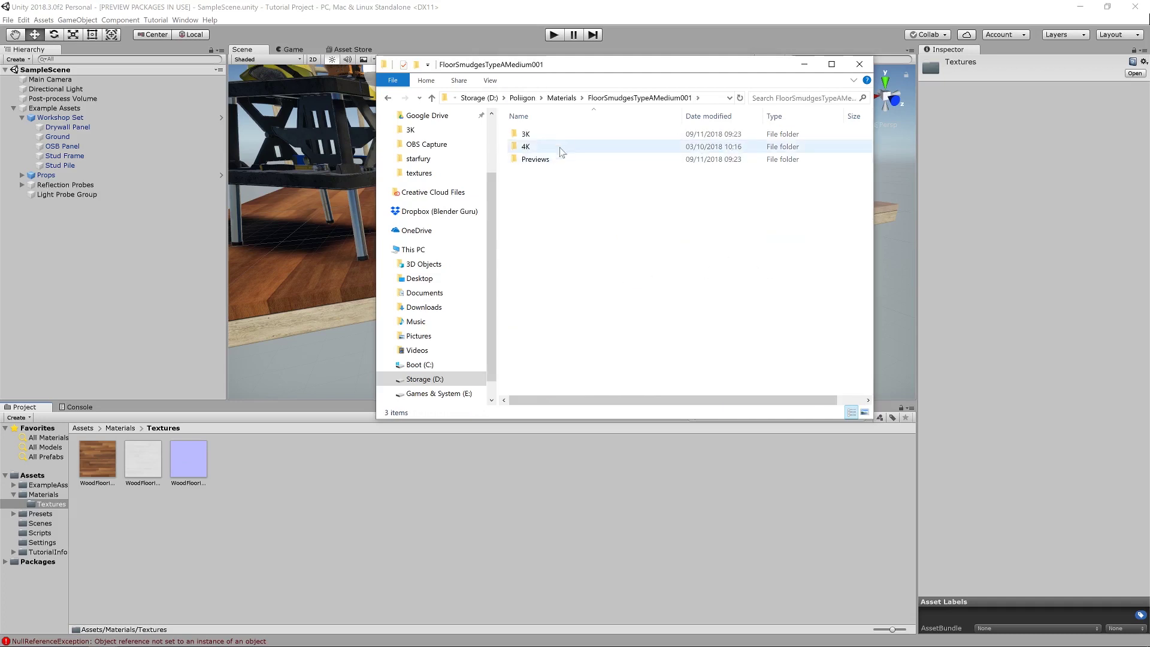
{"action": "double_click", "coordinate": [536, 134]}
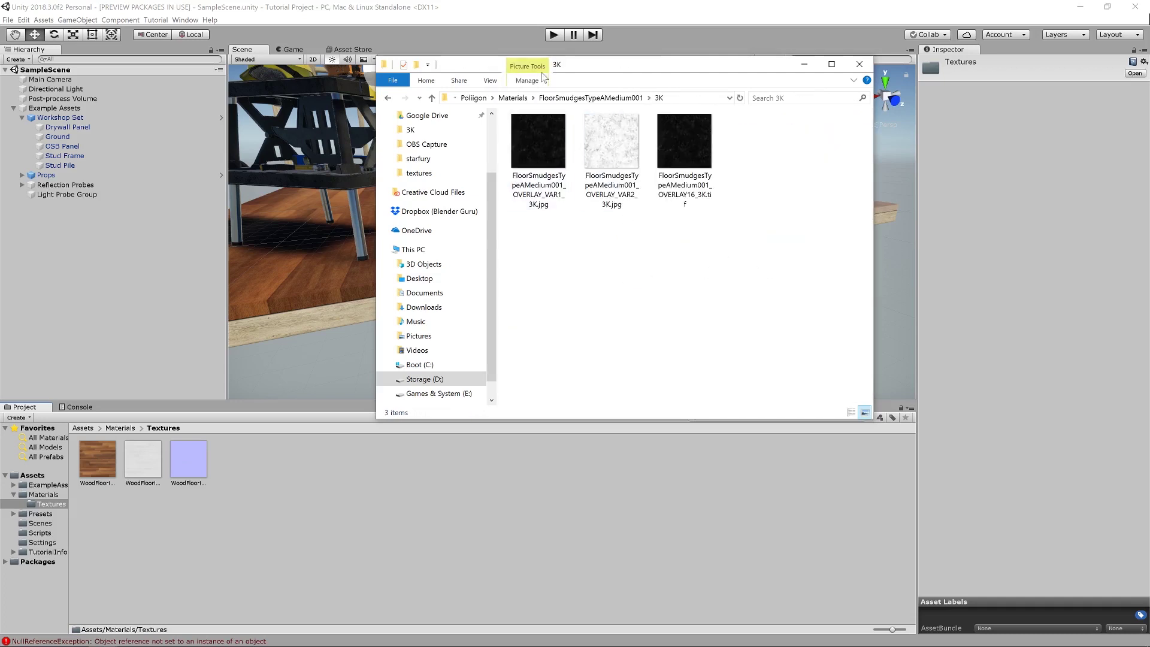
{"action": "left_click_drag", "start_coordinate": [593, 67], "coordinate": [647, 109]}
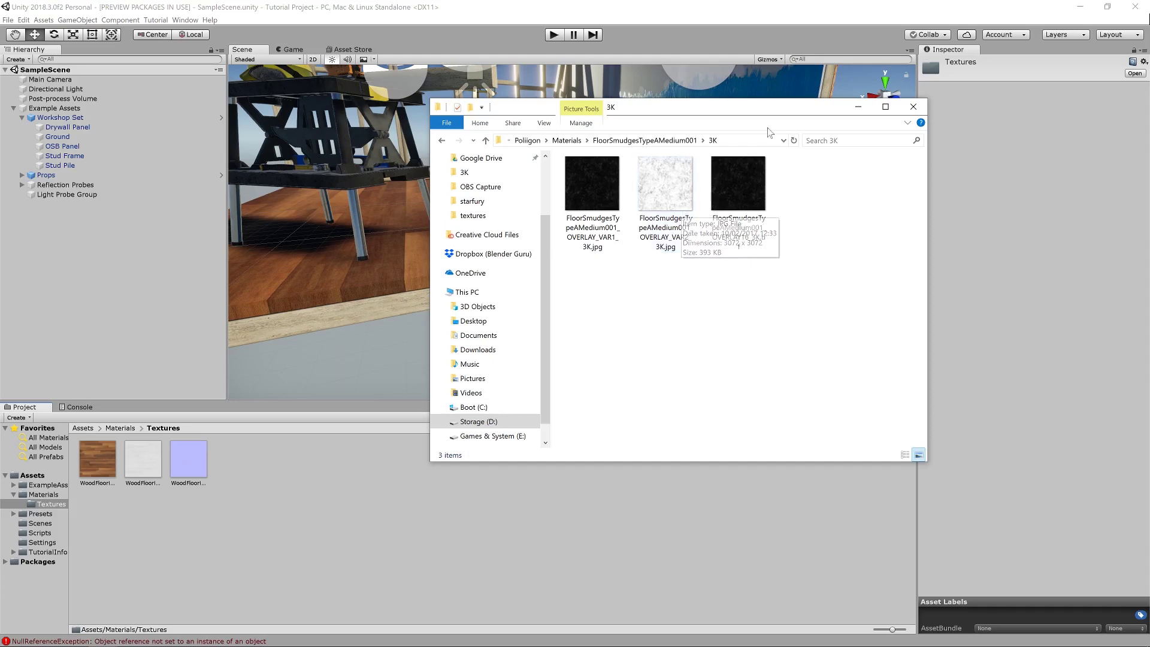
{"action": "left_click_drag", "start_coordinate": [662, 204], "coordinate": [235, 487]}
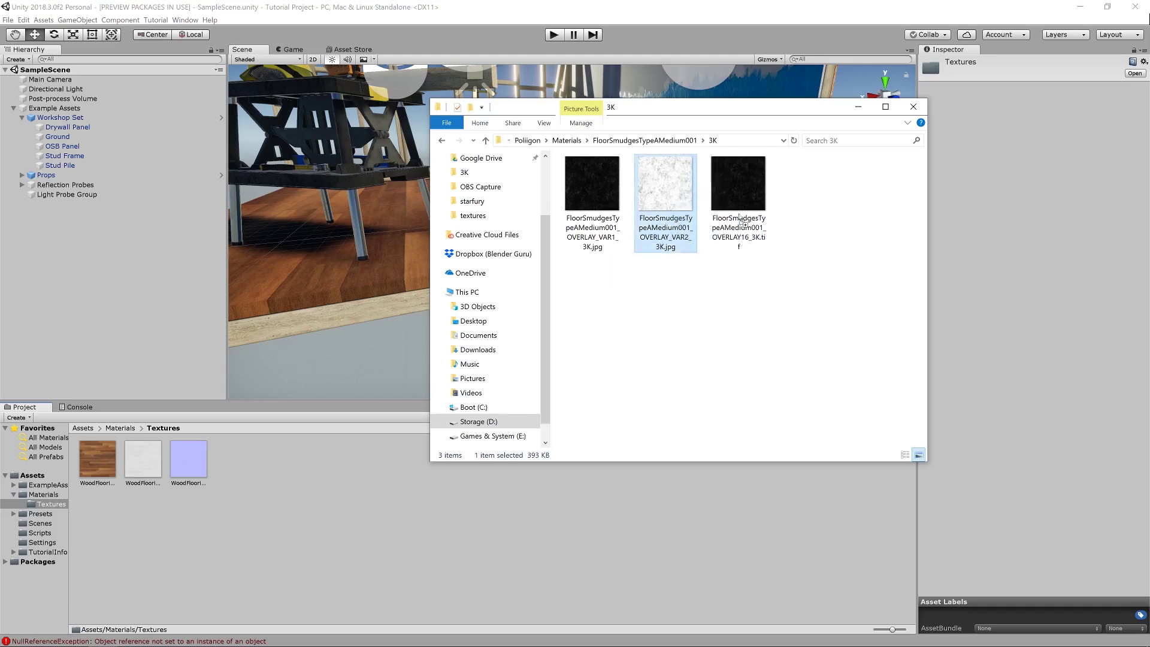
Copy OVERLAY_VAR2_4K.jpg from GunScratches003 > 4K into Unity's Textures, then minimise Explorer
{"action": "left_click", "coordinate": [566, 140]}
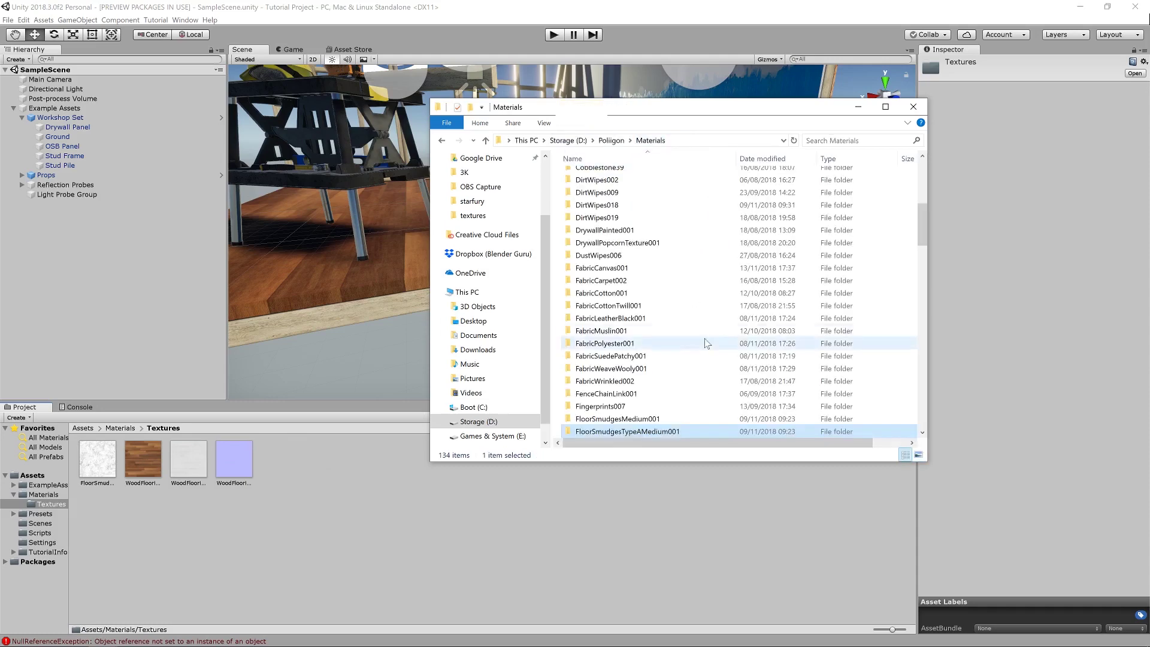
{"action": "scroll", "coordinate": [682, 324], "scroll_direction": "down", "scroll_amount": 7}
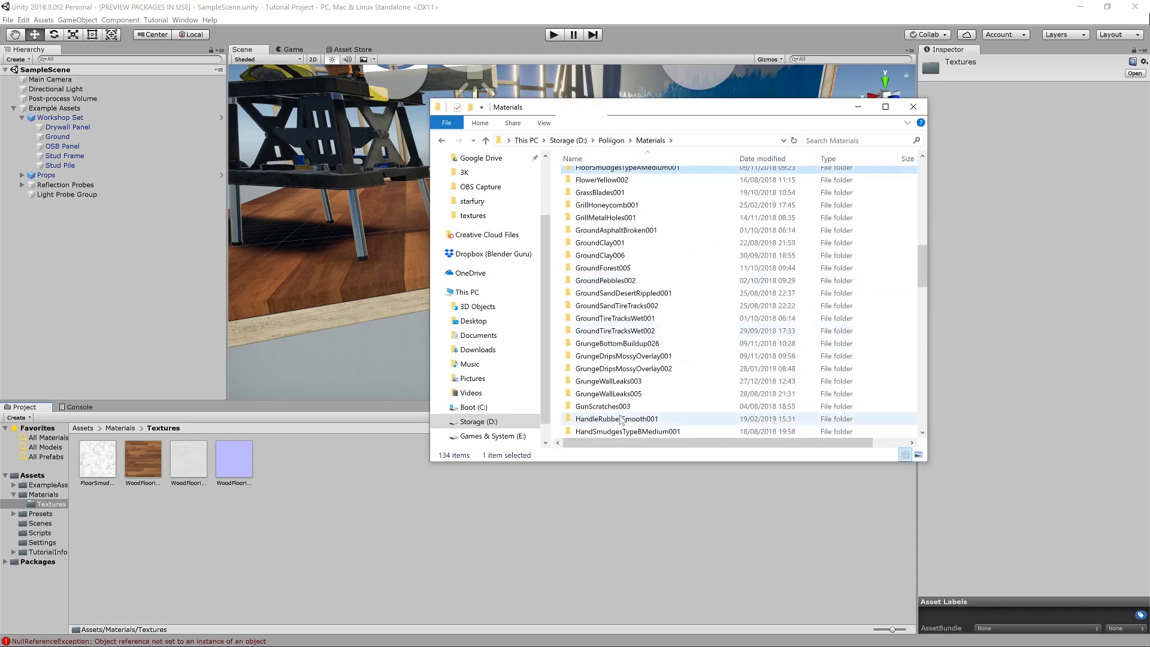
{"action": "double_click", "coordinate": [635, 406]}
{"action": "left_click", "coordinate": [588, 189]}
{"action": "double_click", "coordinate": [579, 176]}
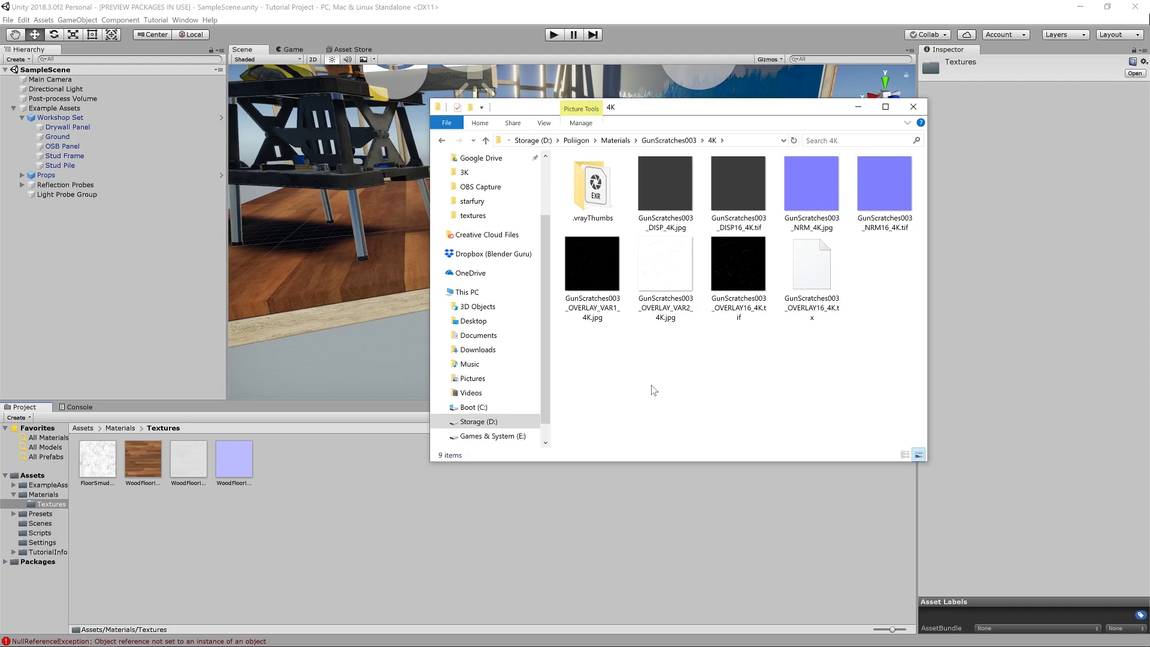
{"action": "left_click_drag", "start_coordinate": [665, 269], "coordinate": [296, 474]}
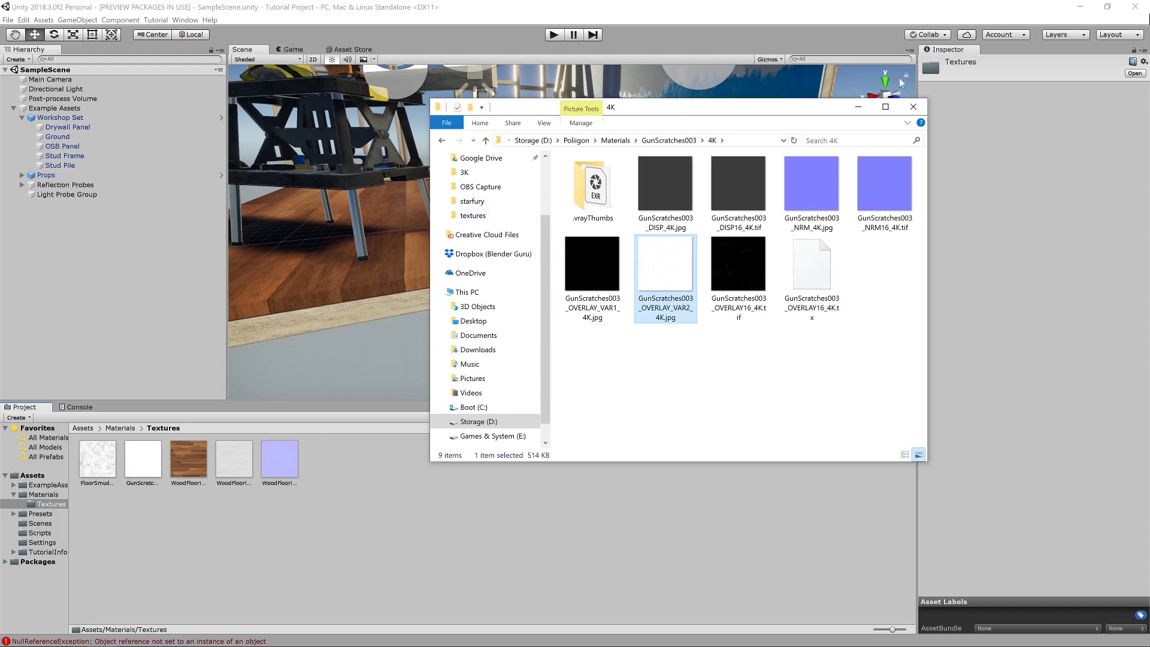
{"action": "left_click", "coordinate": [858, 107]}
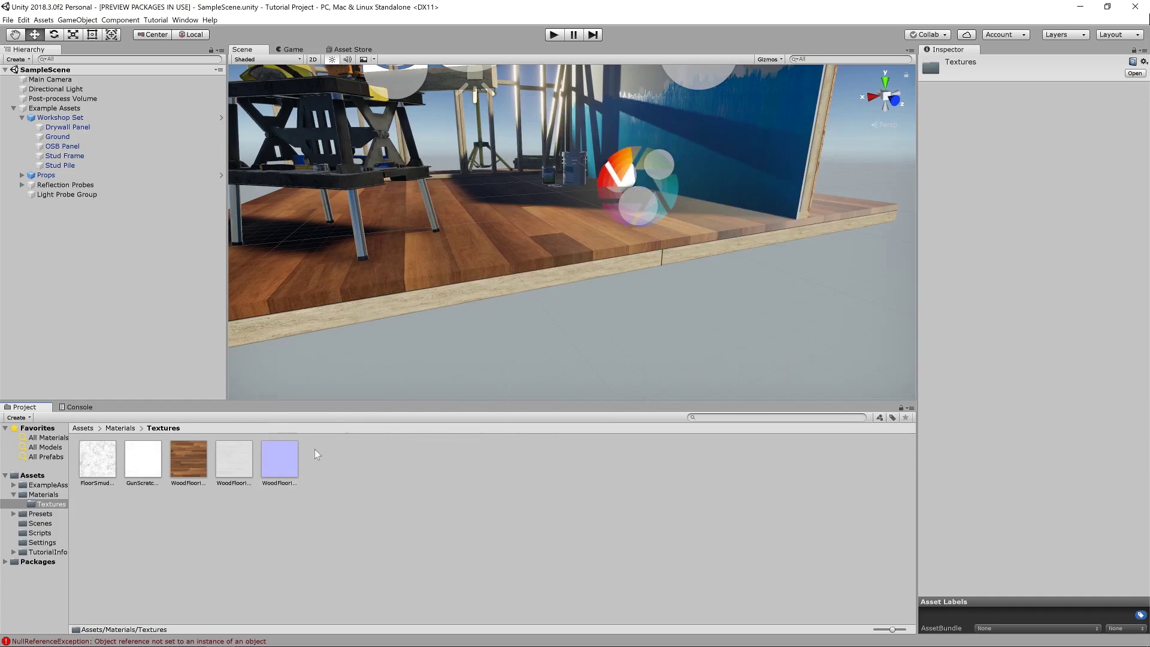
Turn off sRGB on the FloorSmudges and GunScratches textures and apply the import settings
{"action": "left_click", "coordinate": [96, 469]}
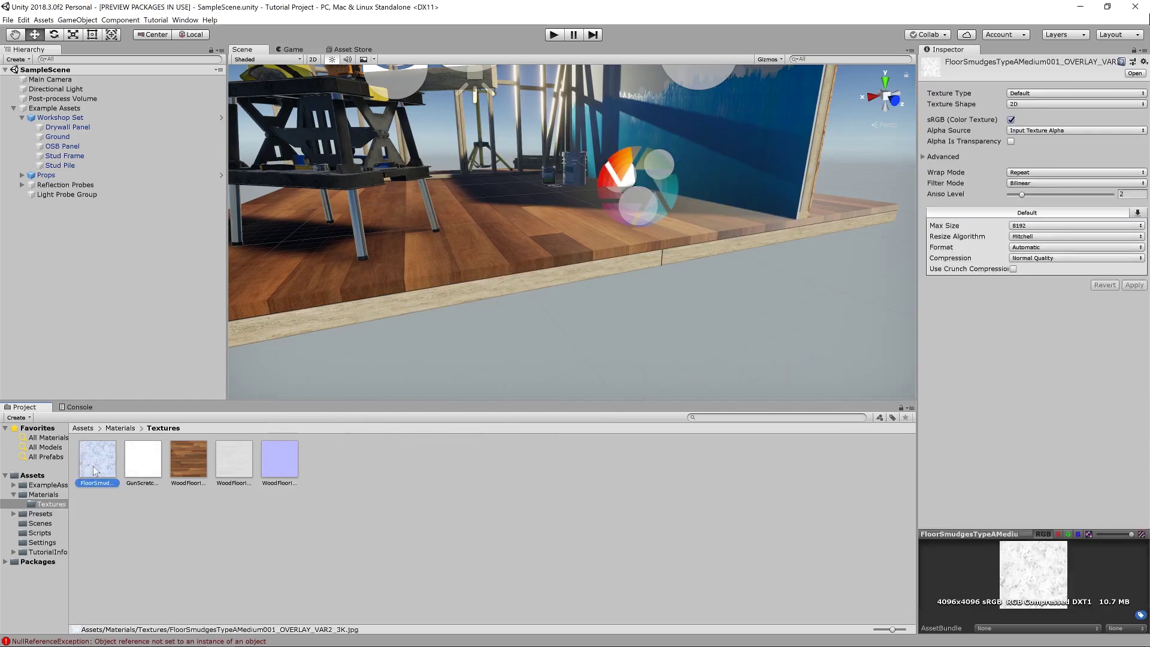
{"action": "left_click", "coordinate": [1011, 120]}
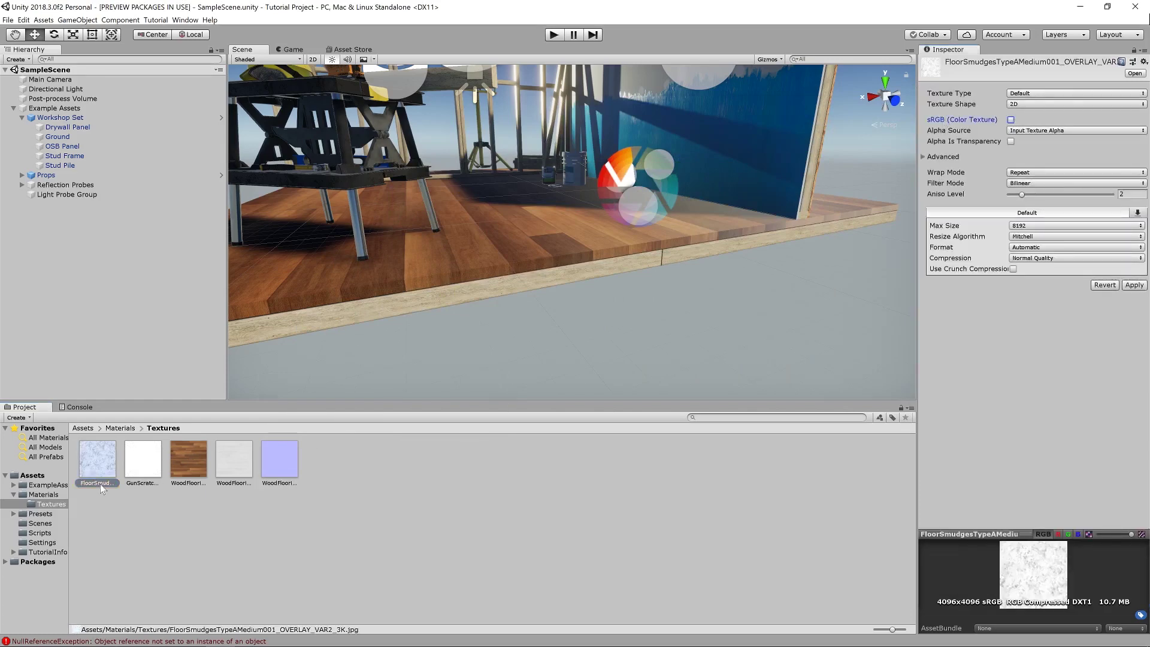
{"action": "left_click", "coordinate": [142, 460]}
{"action": "left_click", "coordinate": [642, 342]}
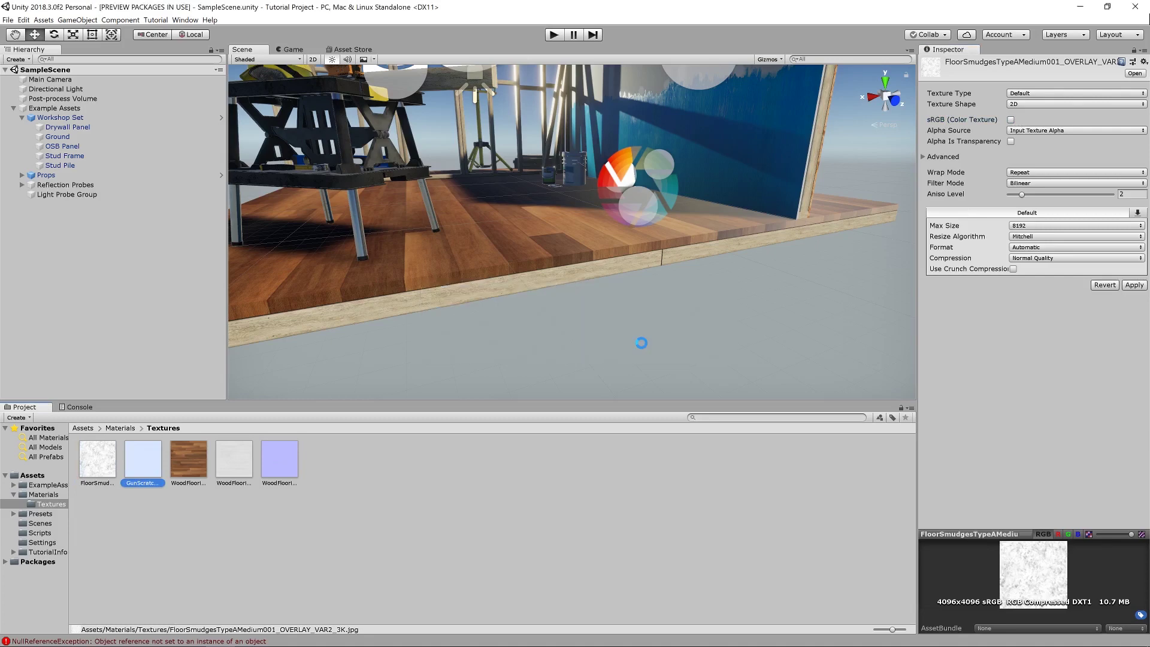
{"action": "left_click", "coordinate": [1011, 120]}
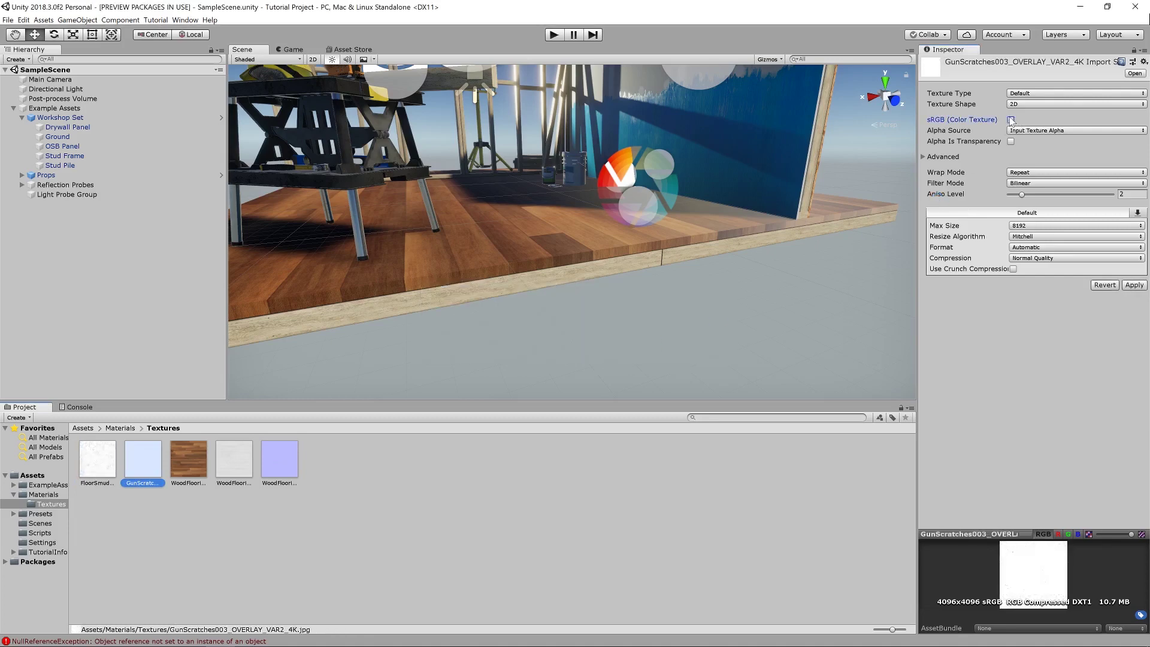
{"action": "left_click", "coordinate": [87, 468]}
{"action": "left_click", "coordinate": [636, 342]}
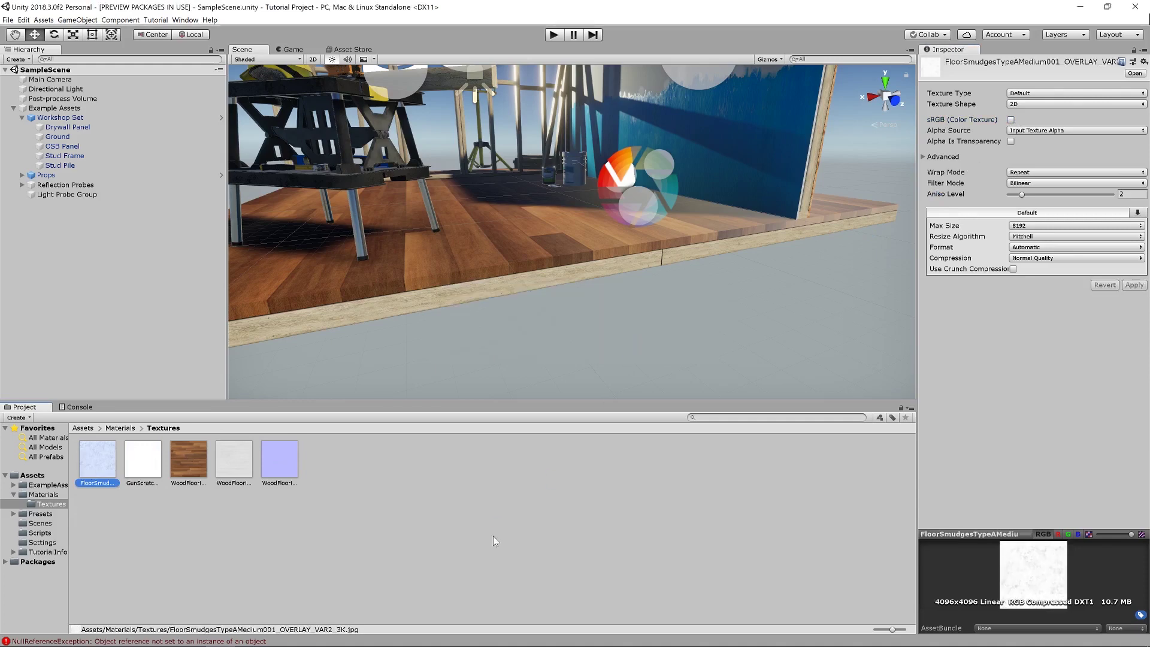
Check the texture import settings, then open the WoodFlooring044 shader graph from Materials
{"action": "left_click", "coordinate": [127, 458]}
{"action": "left_click", "coordinate": [232, 463]}
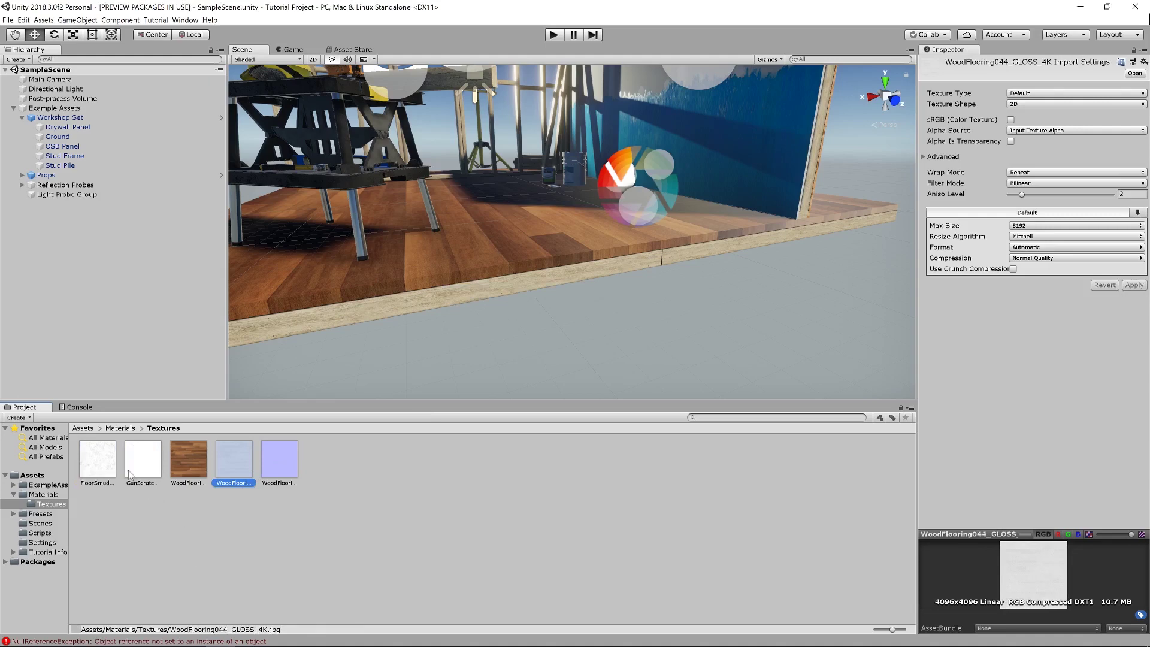
{"action": "left_click", "coordinate": [98, 460]}
{"action": "left_click", "coordinate": [147, 460]}
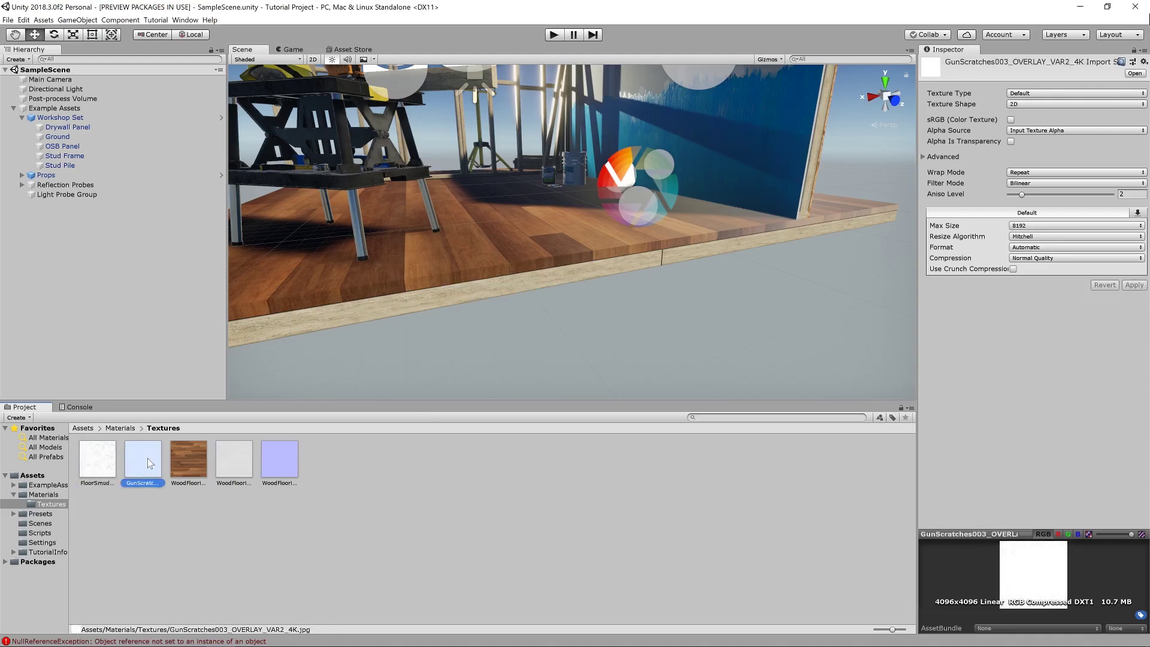
{"action": "left_click", "coordinate": [119, 428]}
{"action": "double_click", "coordinate": [188, 455]}
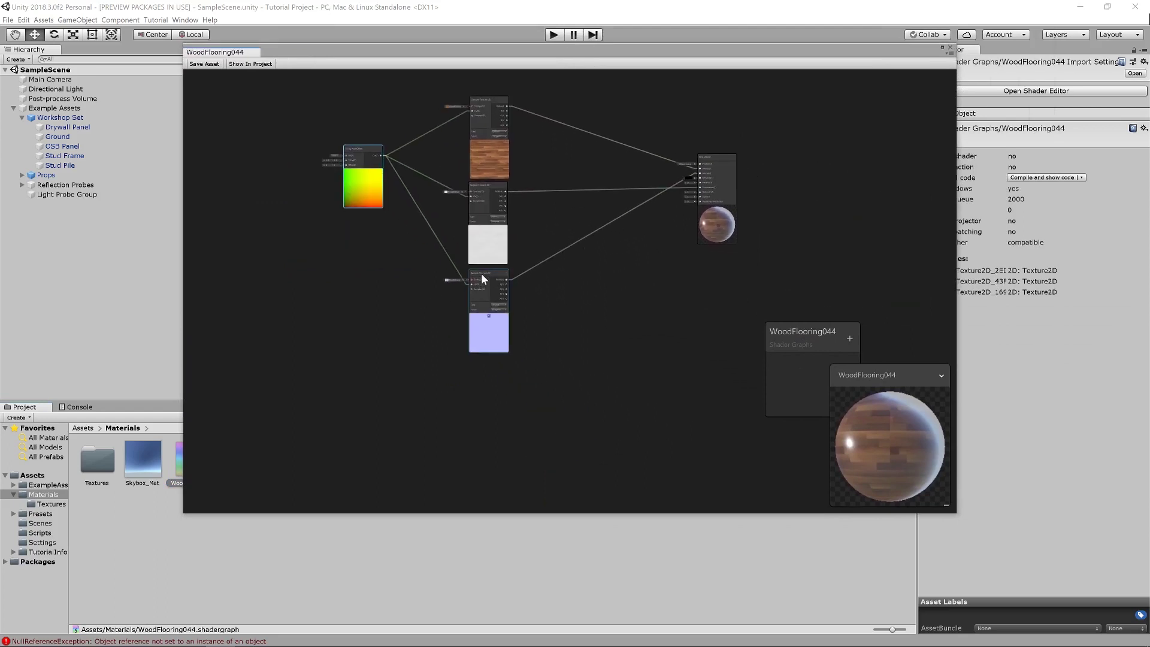
Move the normal map sample down and add the floor smudges texture as a Sample Texture 2D node
{"action": "left_click_drag", "start_coordinate": [481, 279], "coordinate": [486, 376]}
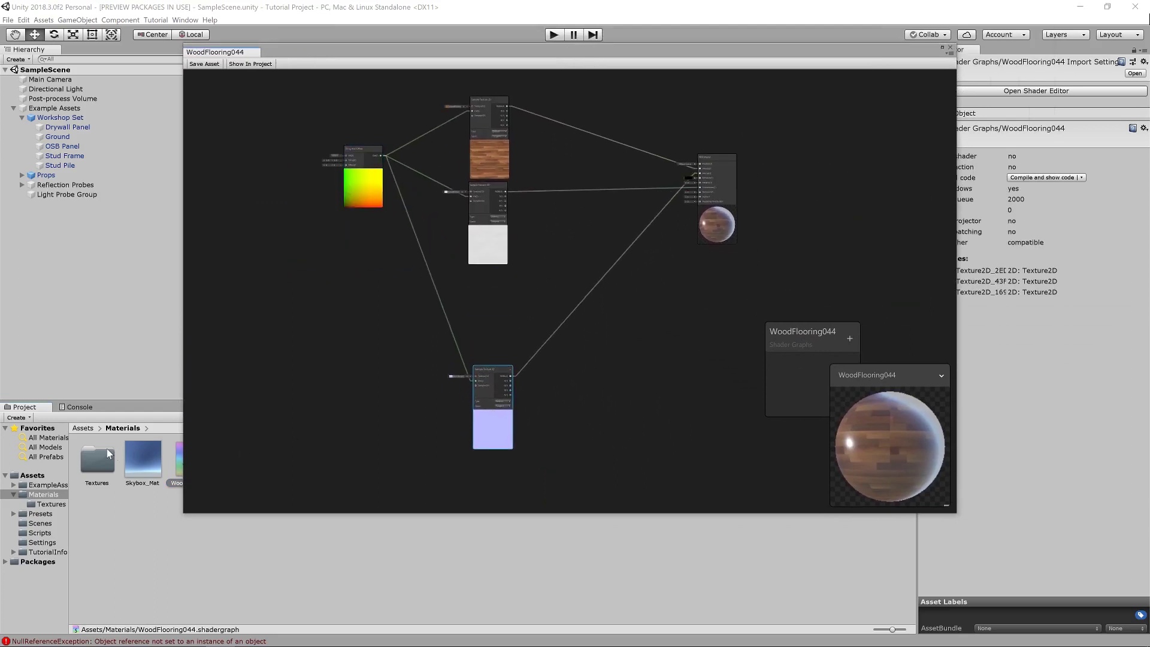
{"action": "double_click", "coordinate": [109, 453]}
{"action": "left_click_drag", "start_coordinate": [105, 473], "coordinate": [483, 279]}
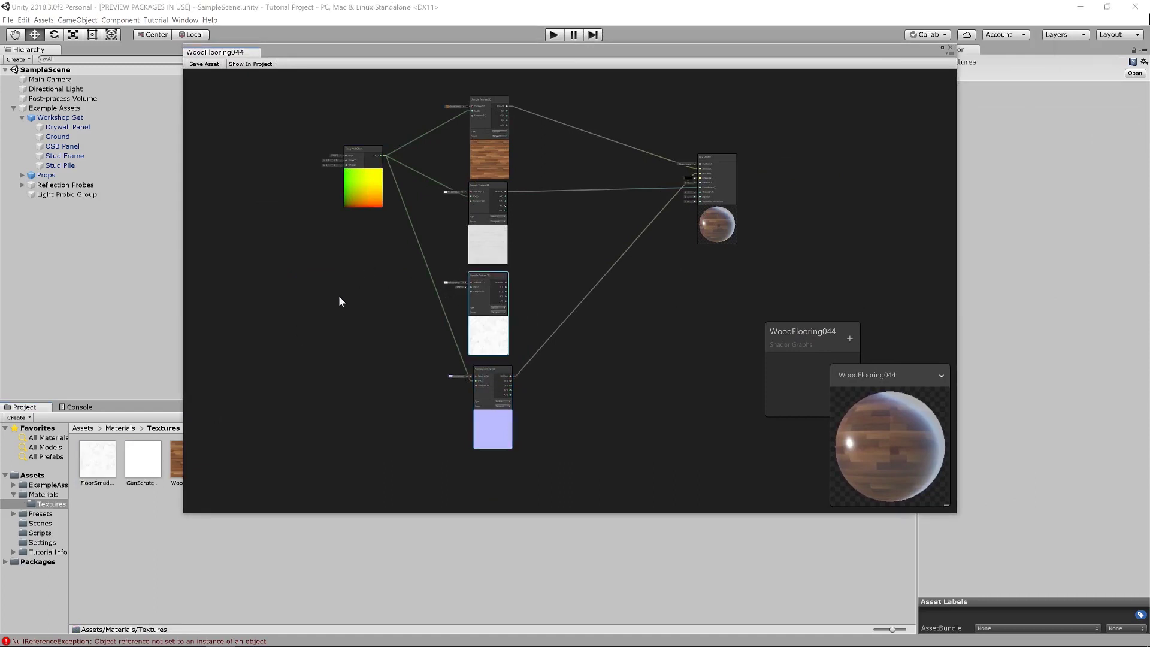
Add a second Tiling And Offset node below the original and arrange the nodes
{"action": "right_click", "coordinate": [350, 284]}
{"action": "left_click", "coordinate": [361, 290]}
{"action": "type", "text": "t"}
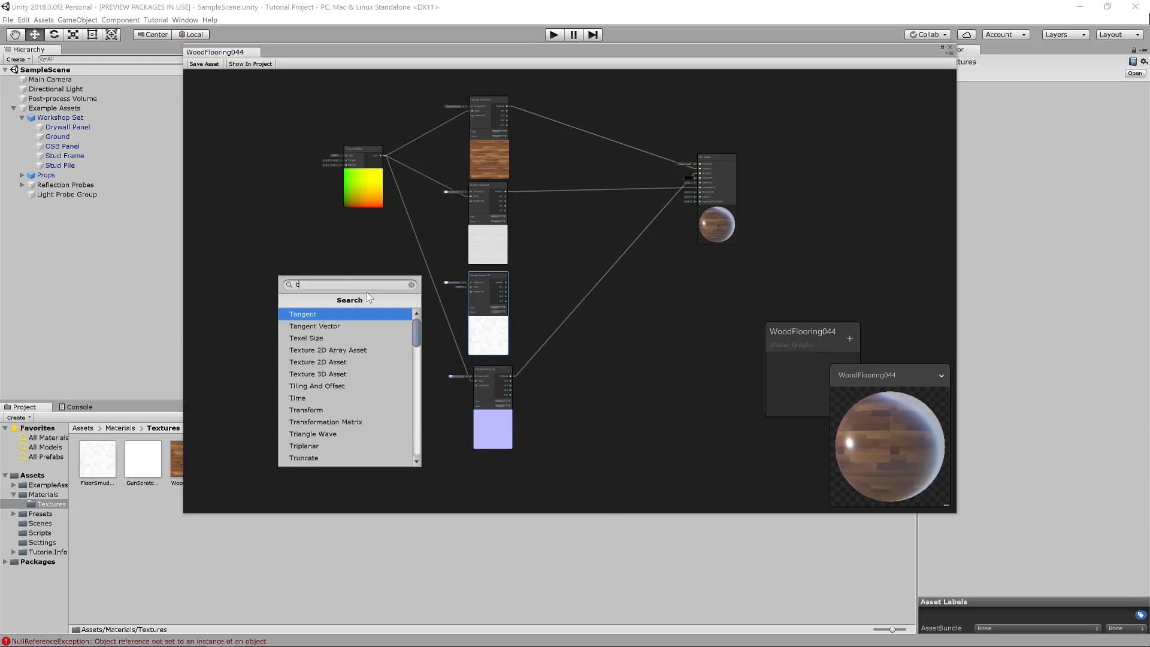
{"action": "type", "text": "iling"}
{"action": "left_click", "coordinate": [339, 314]}
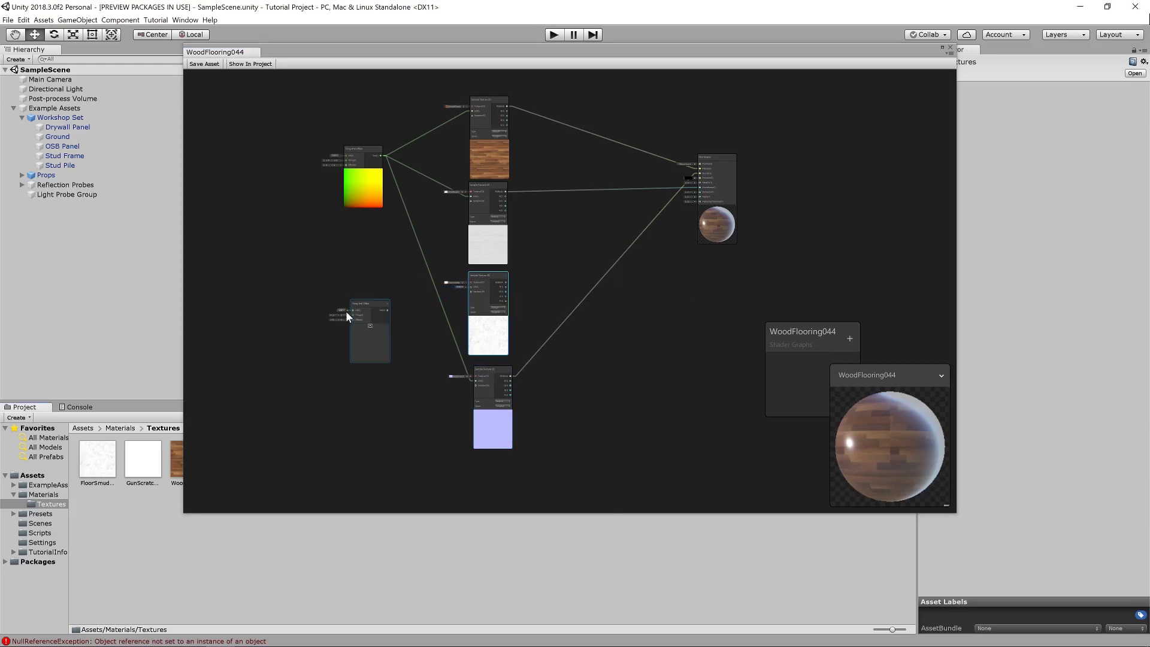
{"action": "left_click_drag", "start_coordinate": [375, 303], "coordinate": [368, 233]}
{"action": "left_click_drag", "start_coordinate": [364, 151], "coordinate": [354, 155]}
{"action": "left_click", "coordinate": [488, 98]}
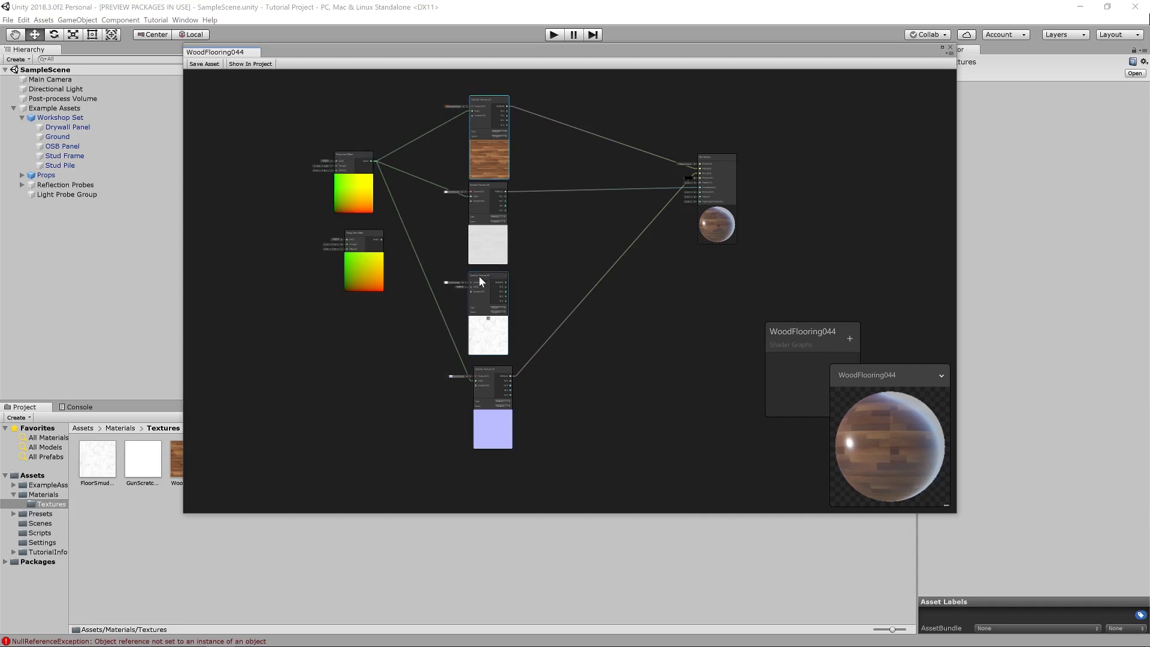
{"action": "left_click", "coordinate": [479, 275]}
{"action": "left_click", "coordinate": [479, 369]}
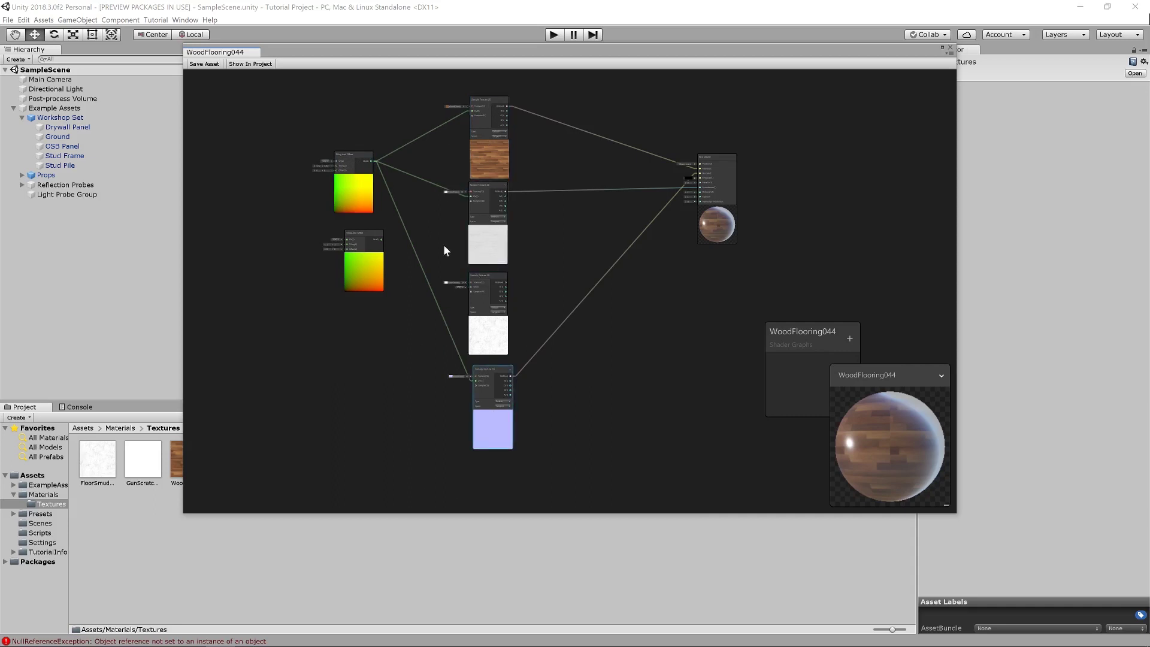
{"action": "left_click_drag", "start_coordinate": [361, 230], "coordinate": [351, 222]}
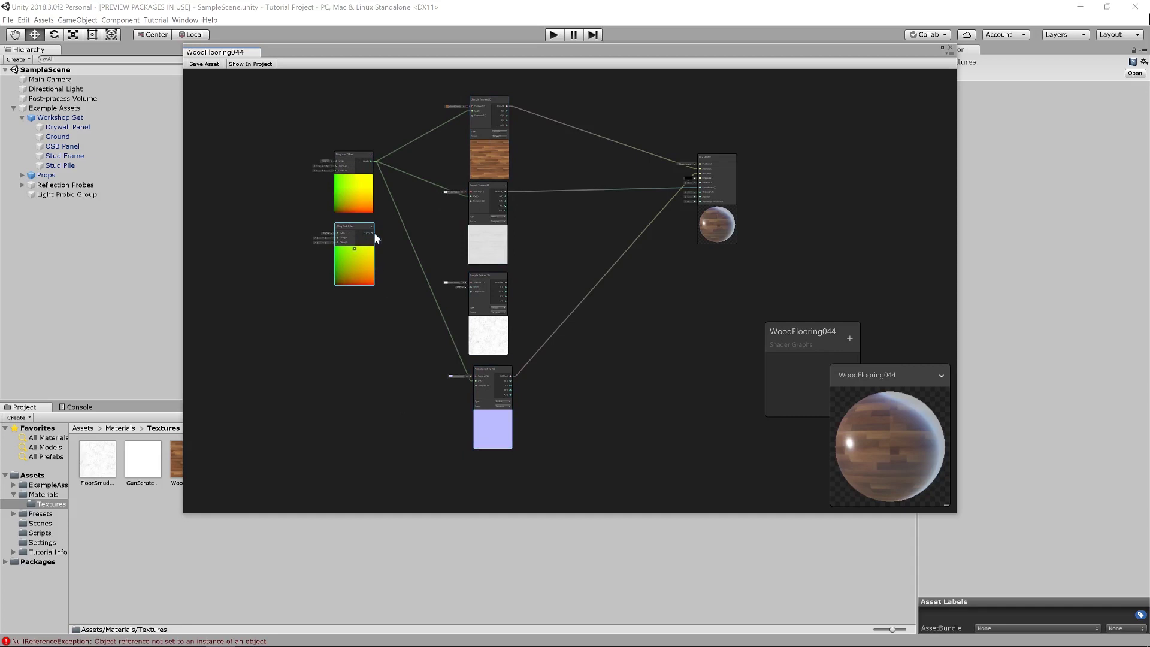
Connect the second Tiling And Offset output to the smudge texture sample's UV input
{"action": "left_click_drag", "start_coordinate": [371, 233], "coordinate": [472, 287]}
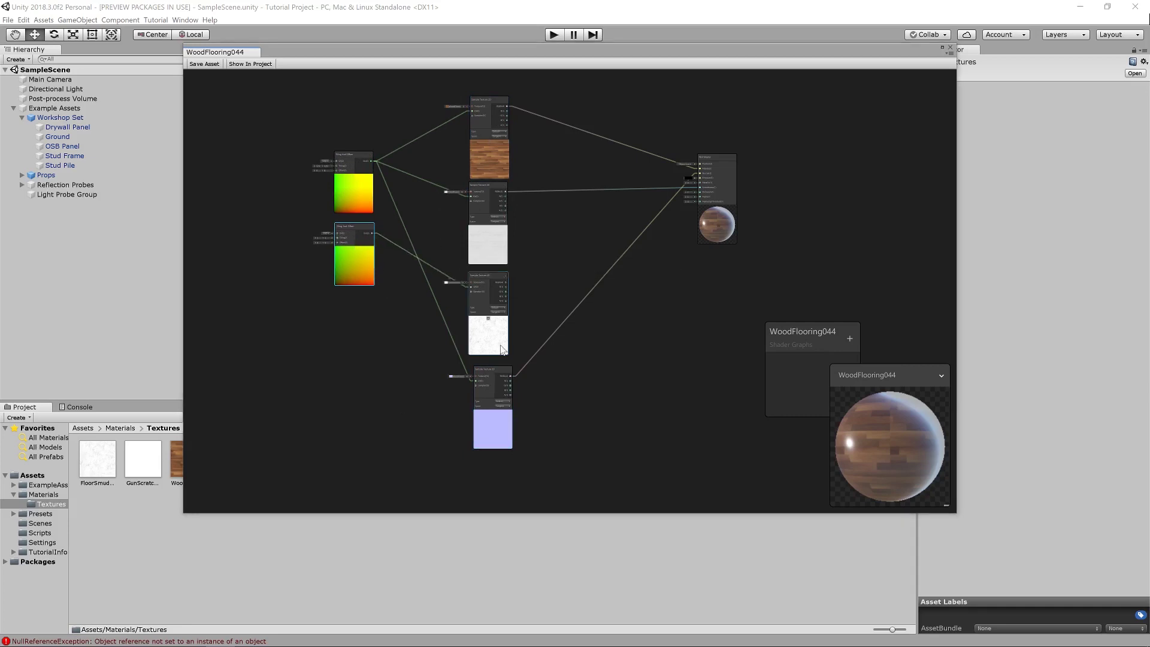
{"action": "left_click", "coordinate": [501, 350]}
{"action": "scroll", "coordinate": [427, 373], "scroll_direction": "up", "scroll_amount": 1}
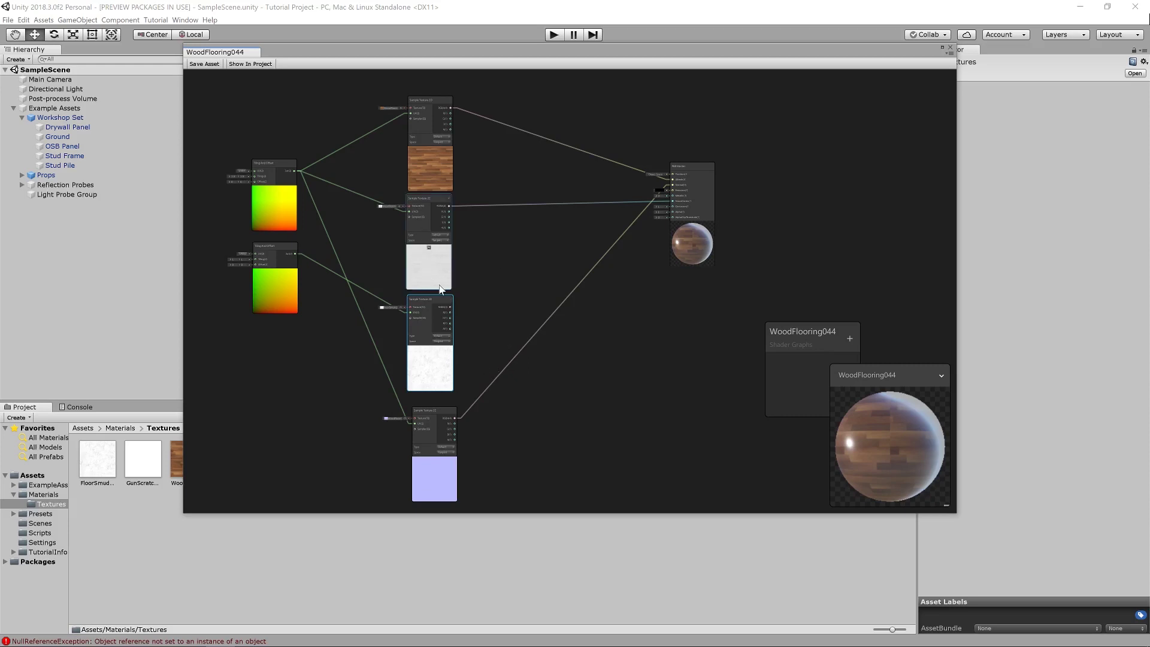
{"action": "left_click_drag", "start_coordinate": [423, 54], "coordinate": [444, 72]}
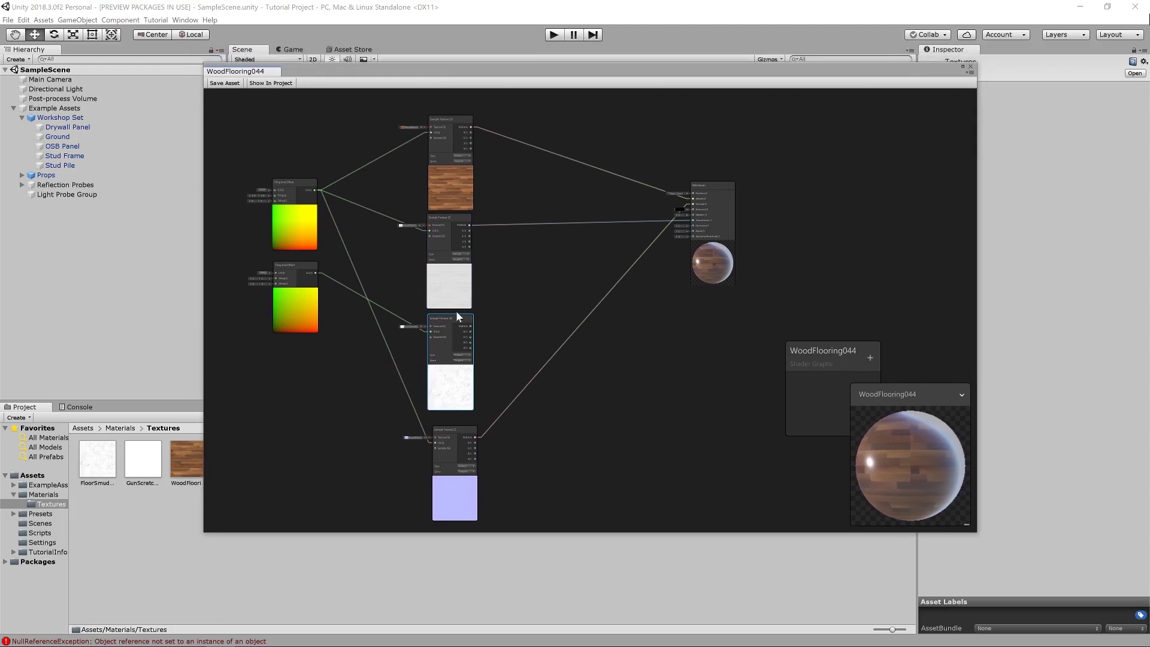
{"action": "right_click", "coordinate": [519, 287]}
Add a Multiply node and feed the smoothness and smudge texture samples into inputs A and B
{"action": "left_click", "coordinate": [533, 292]}
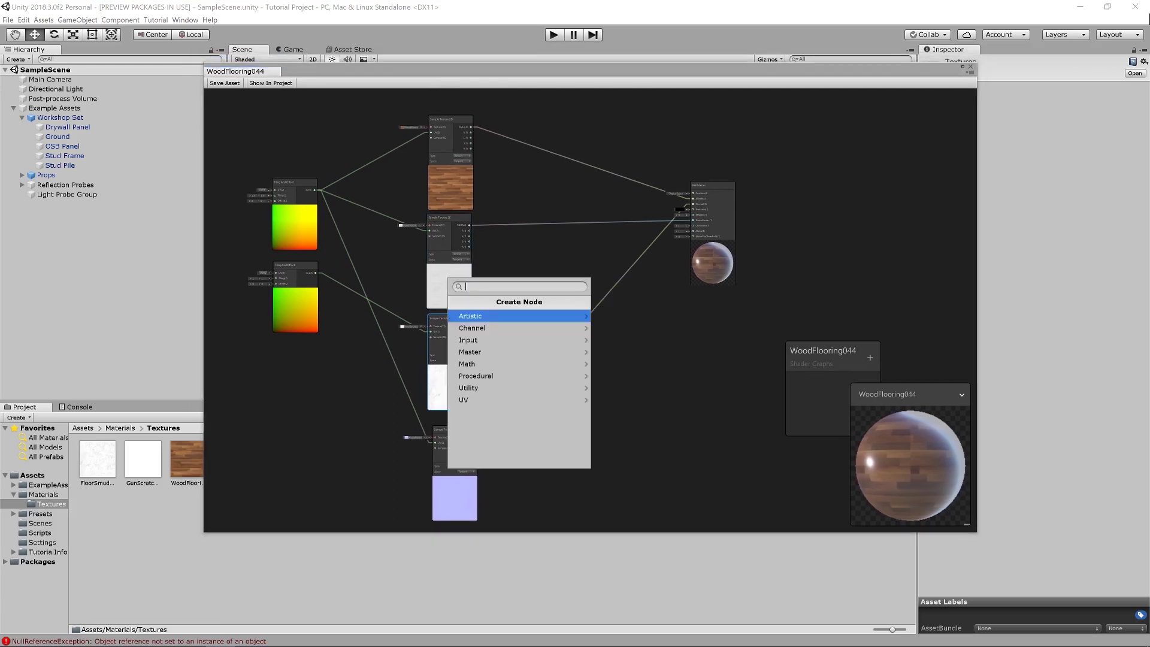
{"action": "type", "text": "mul"}
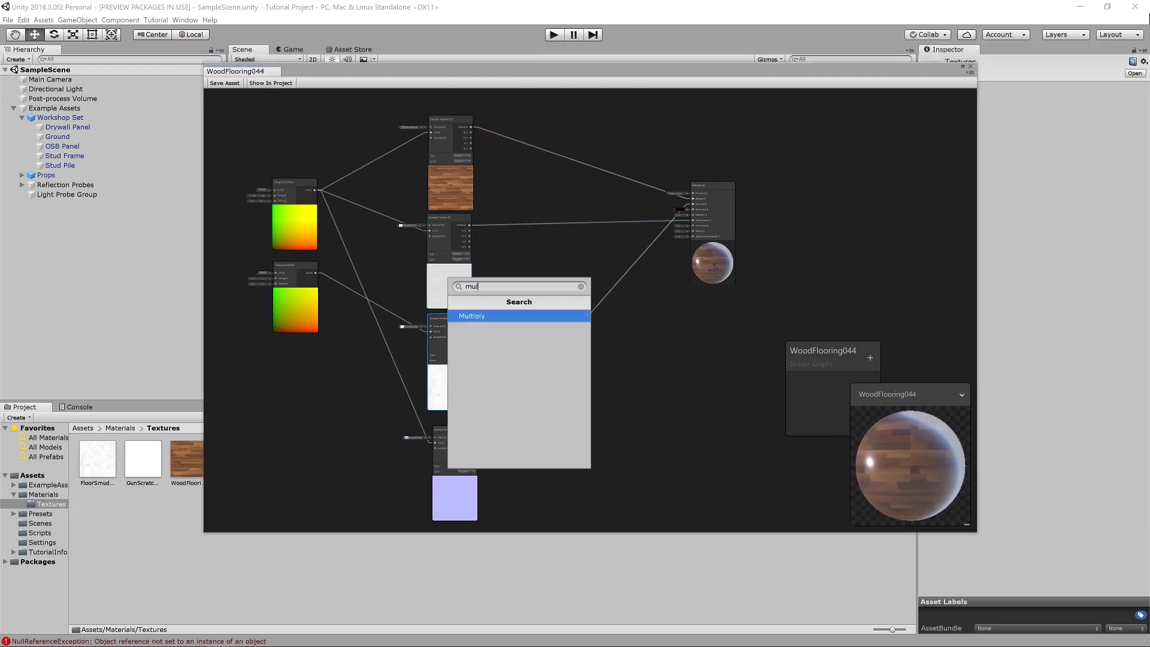
{"action": "left_click", "coordinate": [503, 316]}
{"action": "left_click_drag", "start_coordinate": [533, 304], "coordinate": [555, 258]}
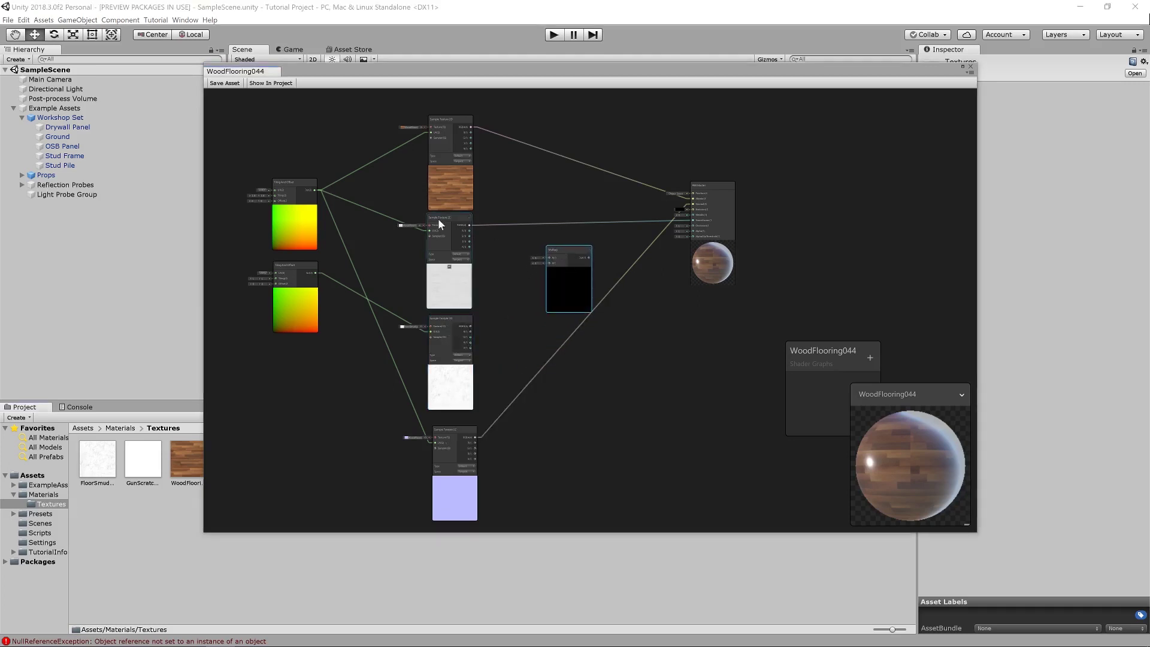
{"action": "left_click", "coordinate": [443, 221]}
{"action": "left_click", "coordinate": [448, 318]}
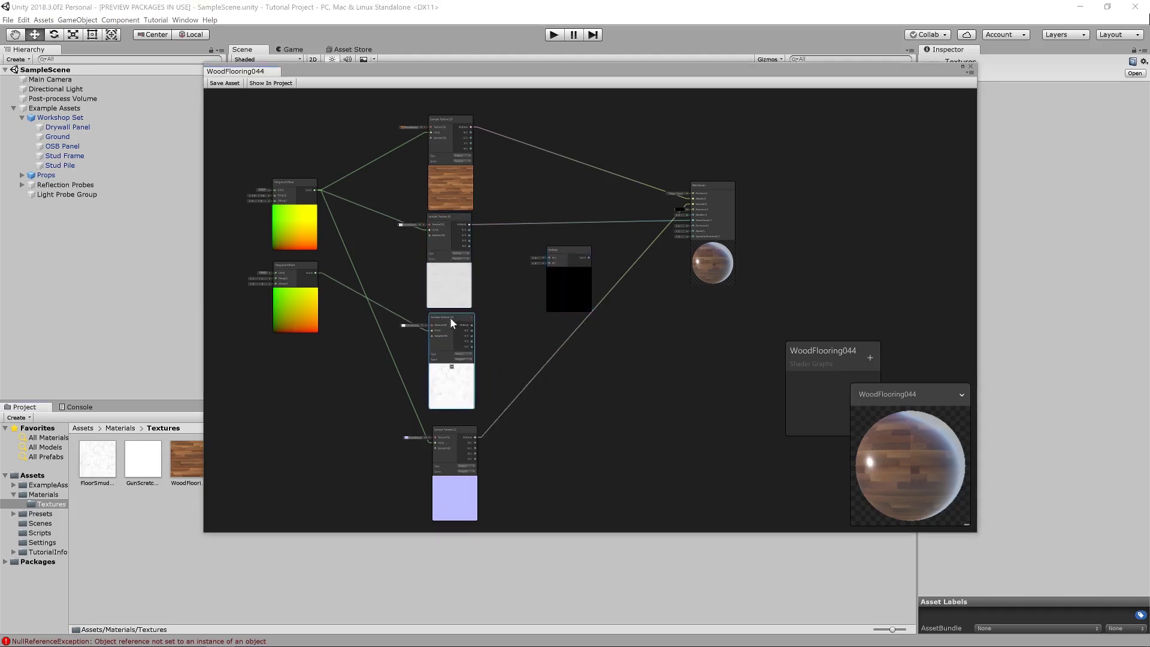
{"action": "left_click_drag", "start_coordinate": [441, 215], "coordinate": [441, 215]}
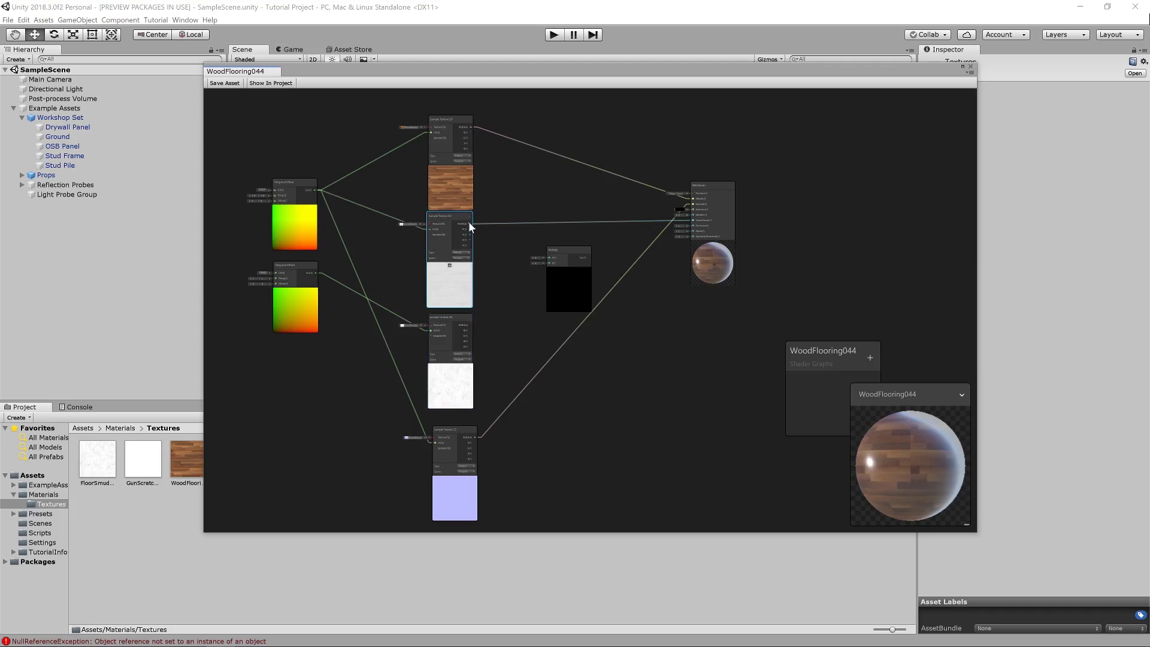
{"action": "left_click_drag", "start_coordinate": [470, 223], "coordinate": [549, 257]}
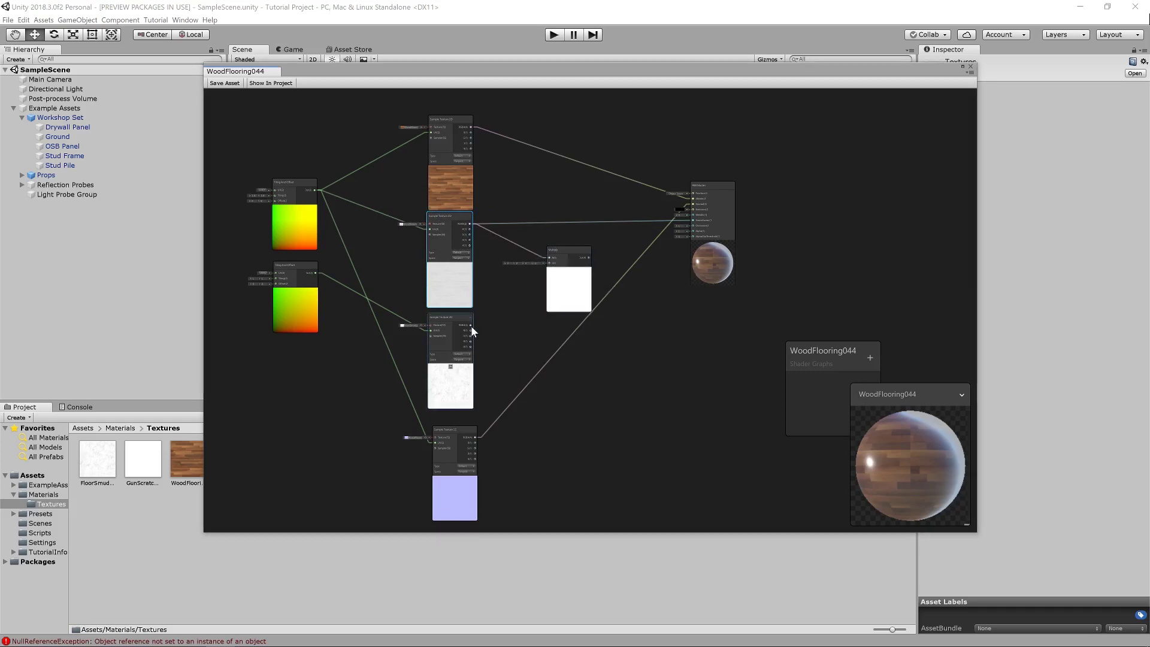
{"action": "left_click_drag", "start_coordinate": [471, 325], "coordinate": [549, 262]}
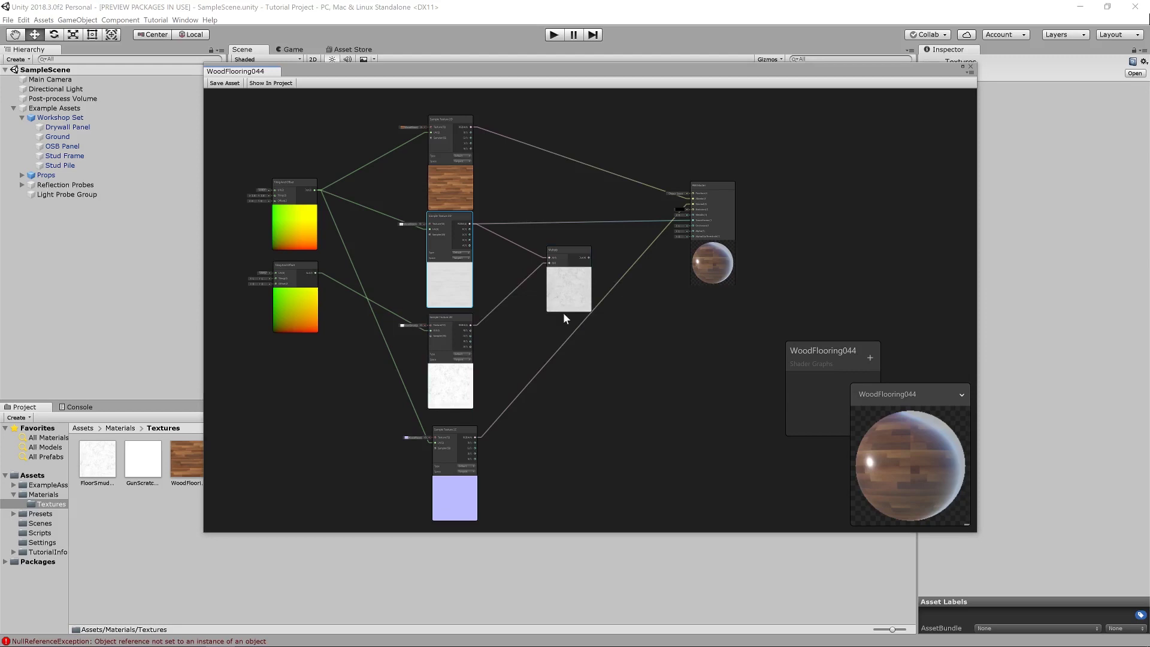
Reposition the Multiply node beside the PBR Master, deleting an accidental second Multiply node
{"action": "scroll", "coordinate": [563, 311], "scroll_direction": "up", "scroll_amount": 5}
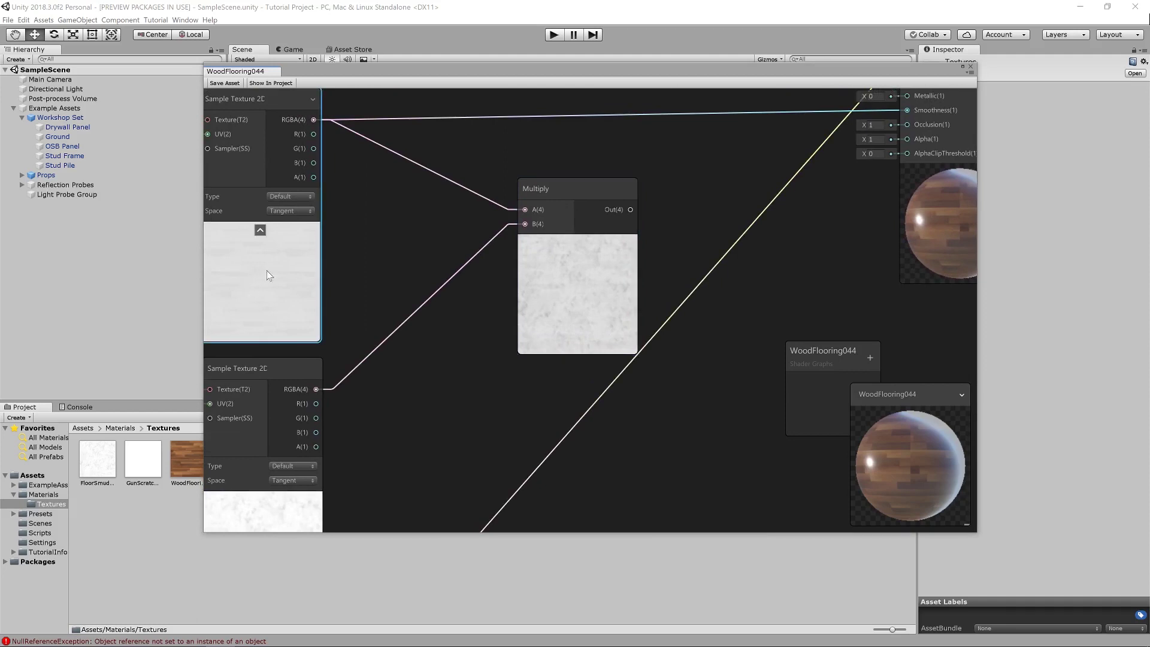
{"action": "scroll", "coordinate": [440, 382], "scroll_direction": "down", "scroll_amount": 3}
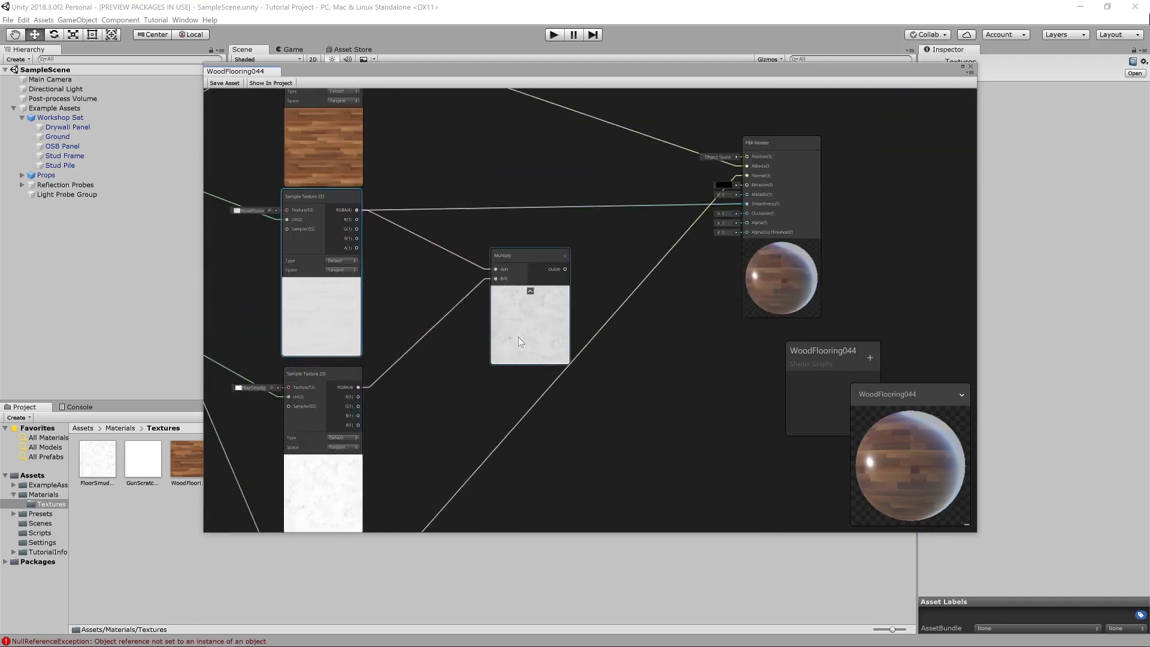
{"action": "left_click_drag", "start_coordinate": [536, 261], "coordinate": [606, 245]}
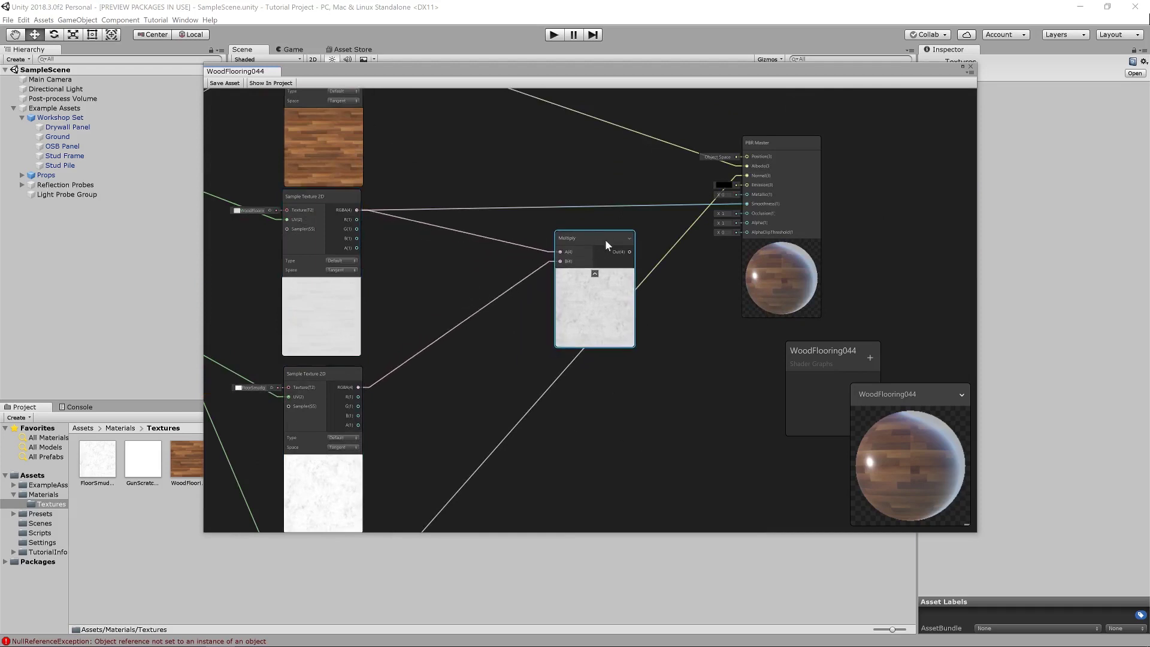
{"action": "right_click", "coordinate": [433, 365]}
{"action": "left_click", "coordinate": [453, 373]}
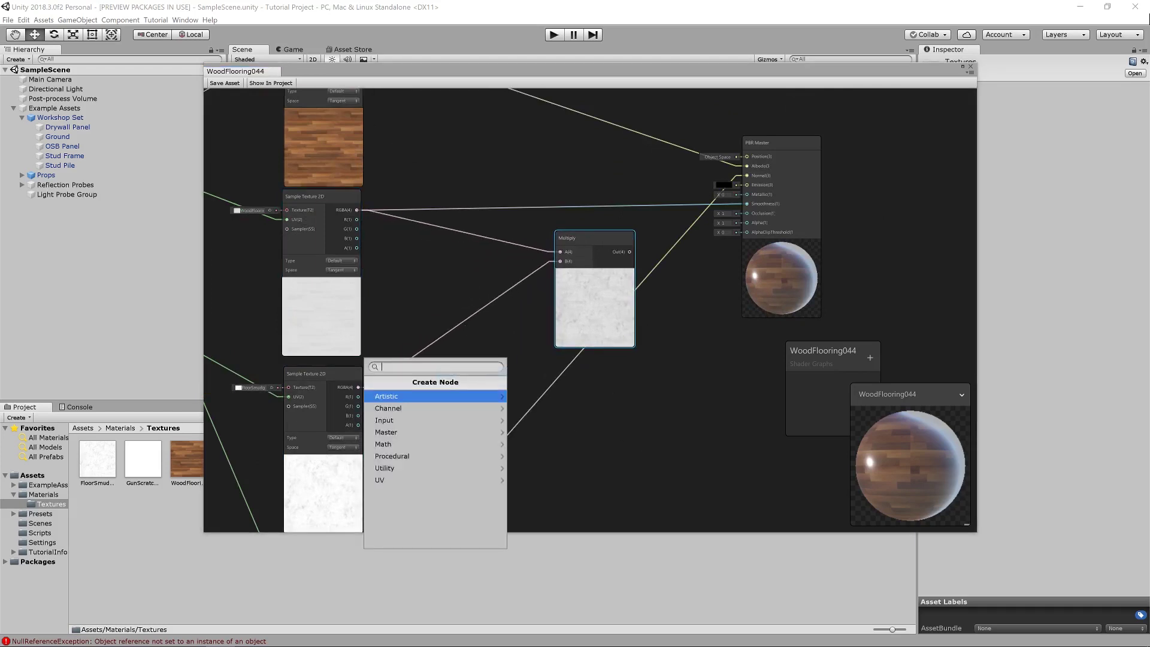
{"action": "type", "text": "mul"}
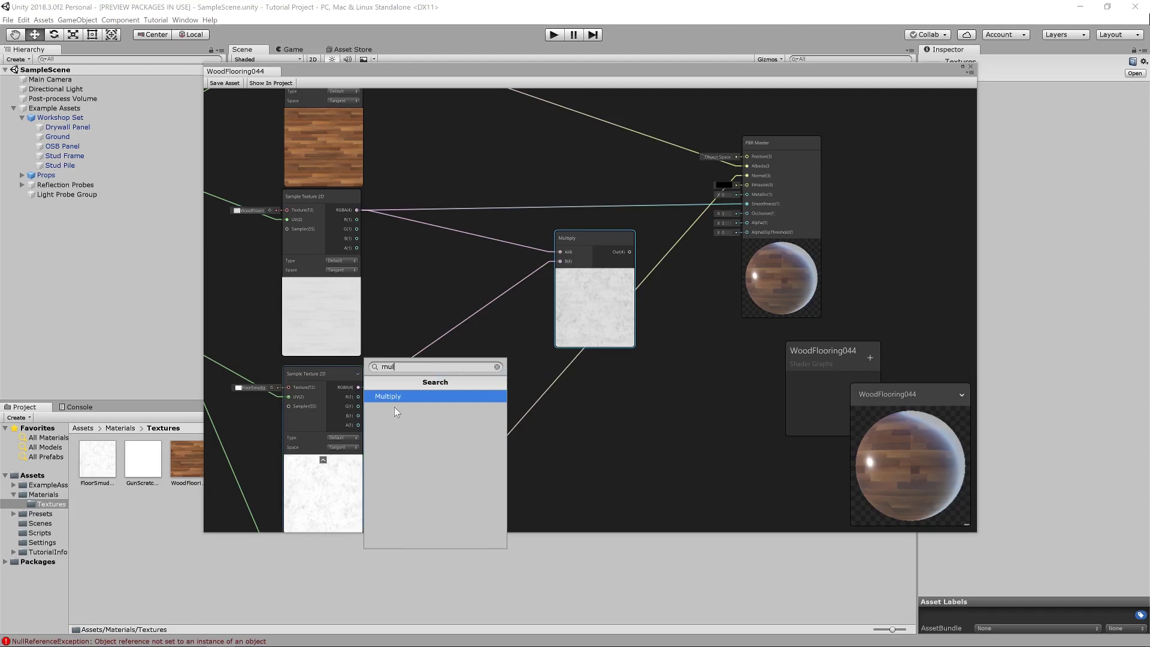
{"action": "left_click", "coordinate": [396, 397]}
{"action": "left_click_drag", "start_coordinate": [464, 389], "coordinate": [658, 406]}
{"action": "key", "text": "Delete"}
{"action": "left_click_drag", "start_coordinate": [593, 237], "coordinate": [746, 205]}
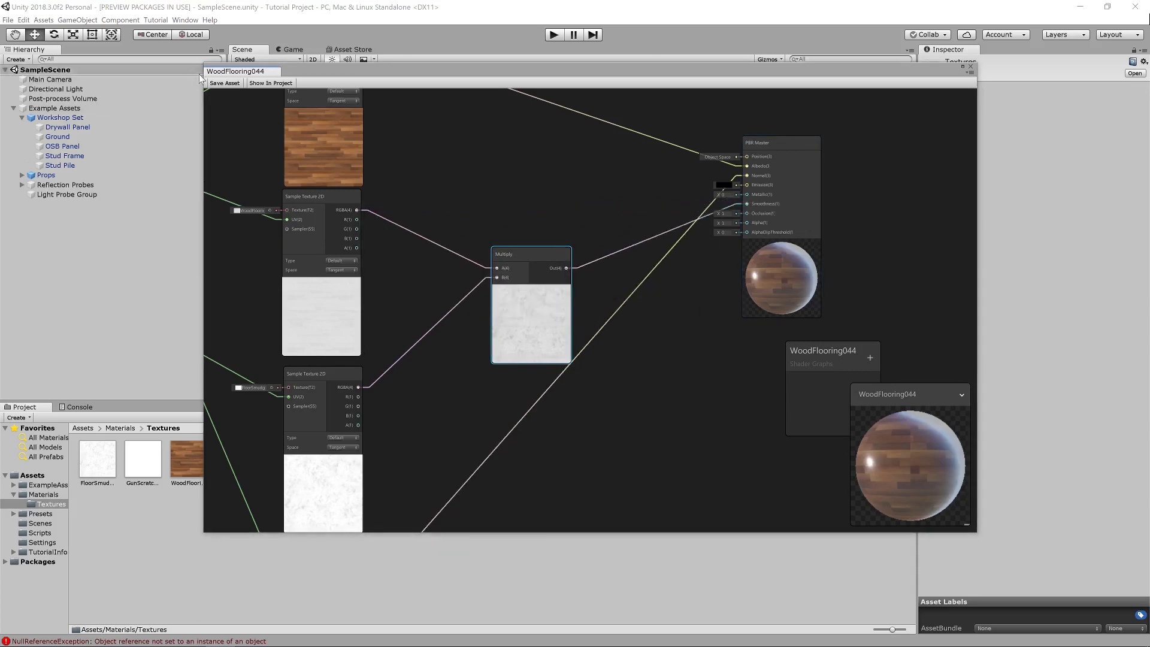
Save and close the shader graph, then orbit down to inspect the wood floor in the Scene
{"action": "left_click", "coordinate": [226, 83]}
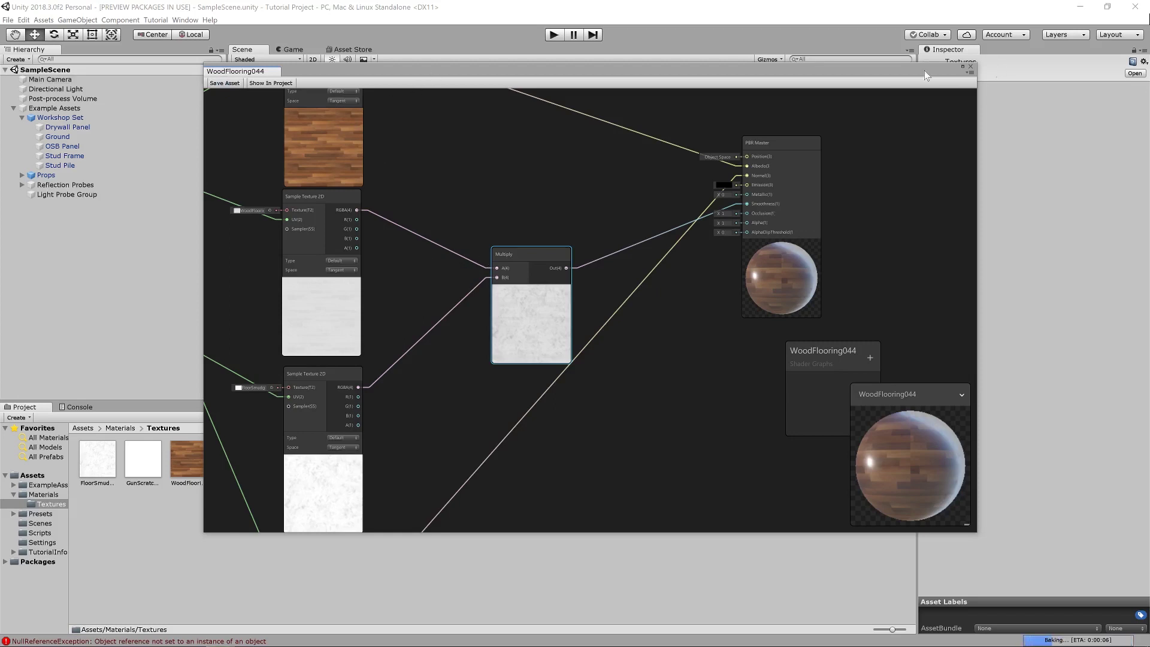
{"action": "left_click", "coordinate": [971, 67]}
{"action": "left_click_drag", "start_coordinate": [648, 305], "coordinate": [689, 304], "text": "alt"}
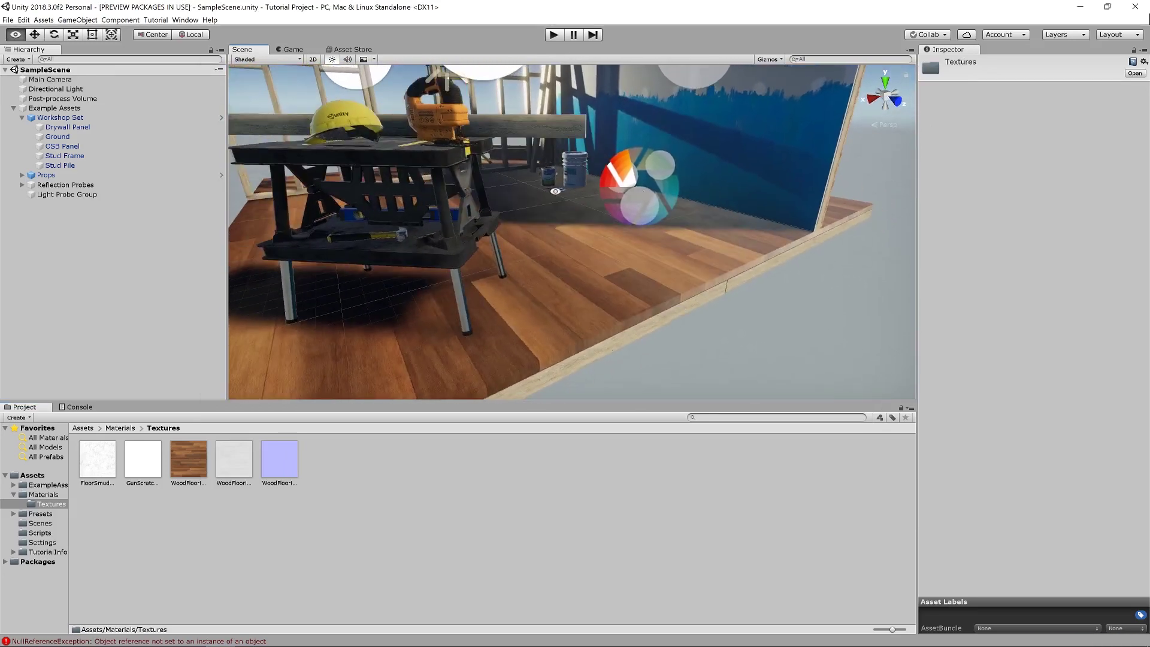
{"action": "left_click_drag", "start_coordinate": [724, 231], "coordinate": [922, 320], "text": "alt"}
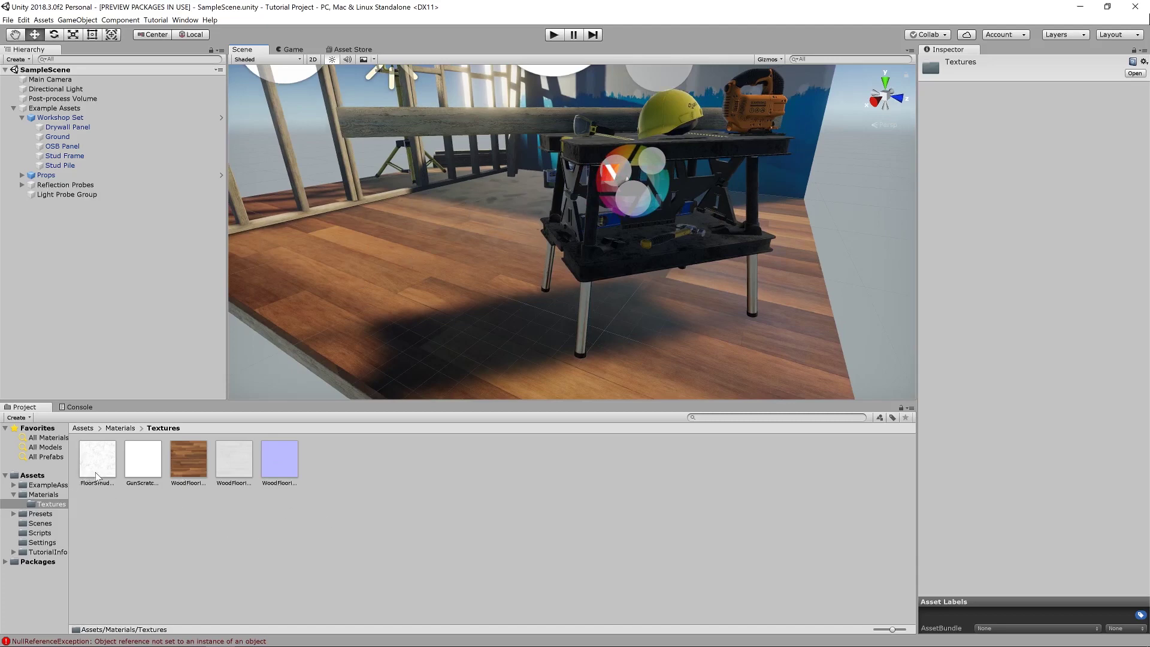
Reopen WoodFlooring044, set the second Tiling And Offset tiling to 0.7 by 0.7, and save the asset
{"action": "left_click", "coordinate": [122, 427]}
{"action": "double_click", "coordinate": [190, 458]}
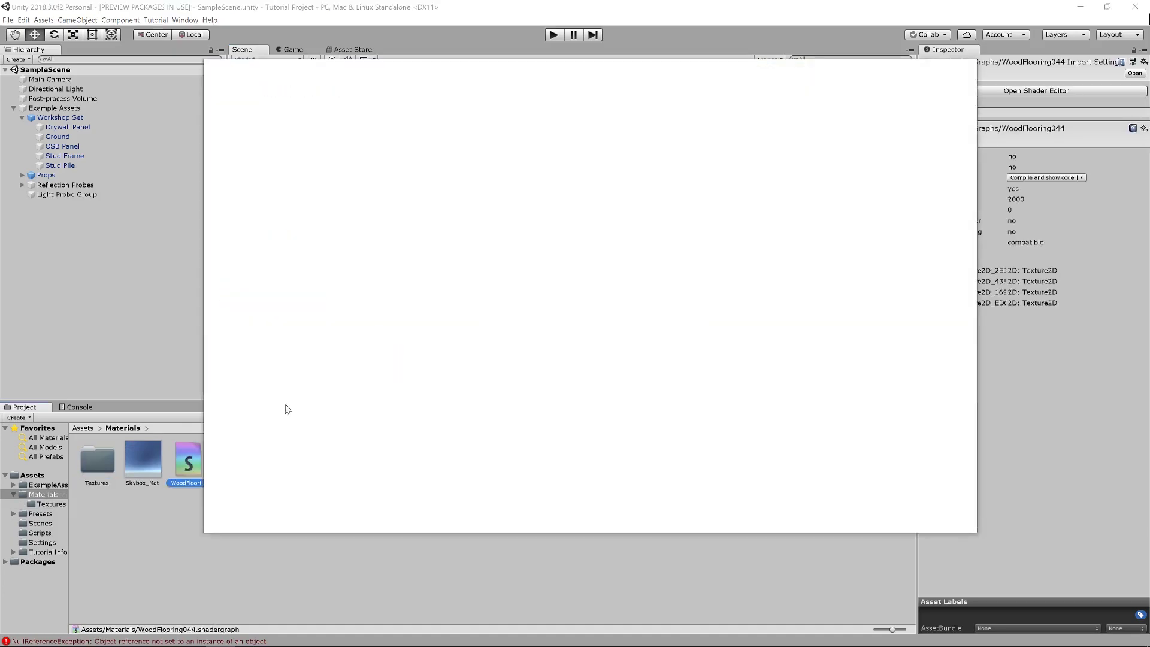
{"action": "scroll", "coordinate": [362, 279], "scroll_direction": "up", "scroll_amount": 2}
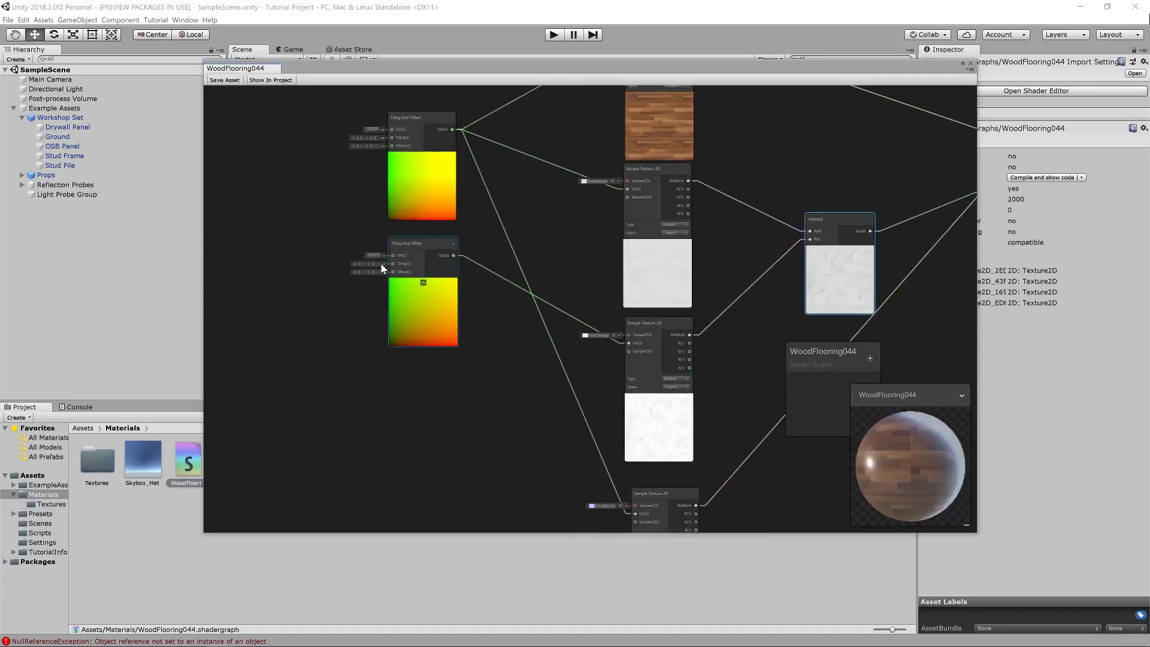
{"action": "left_click", "coordinate": [357, 264]}
{"action": "type", "text": "0.7"}
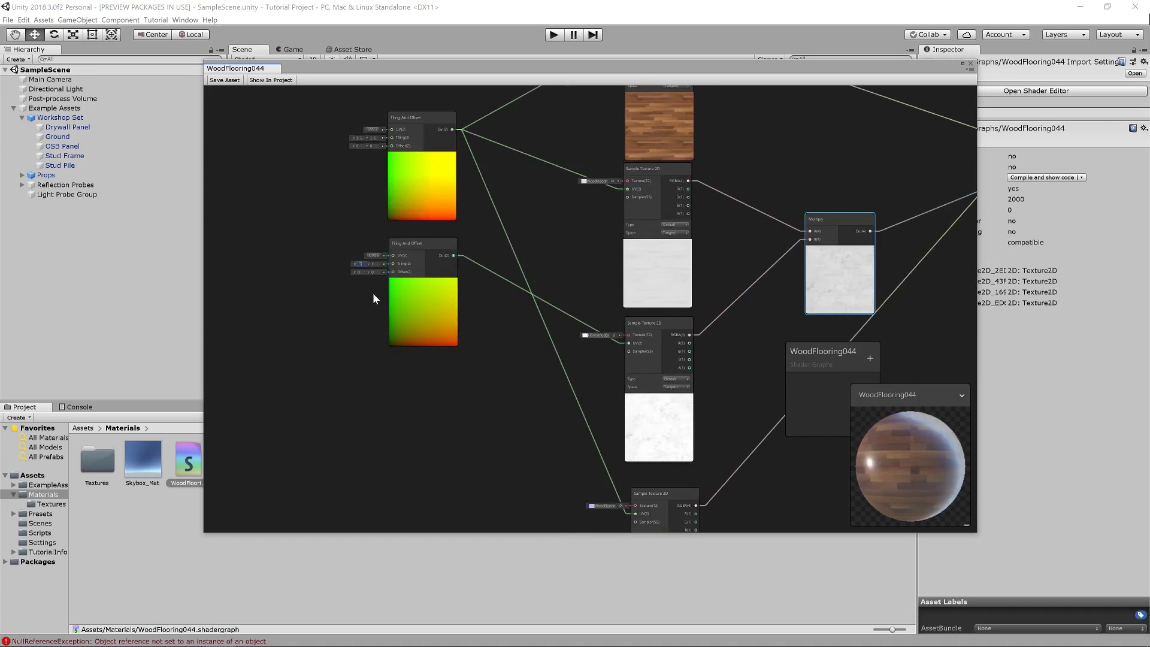
{"action": "key", "text": "Tab"}
{"action": "type", "text": "0.7"}
{"action": "left_click", "coordinate": [316, 263]}
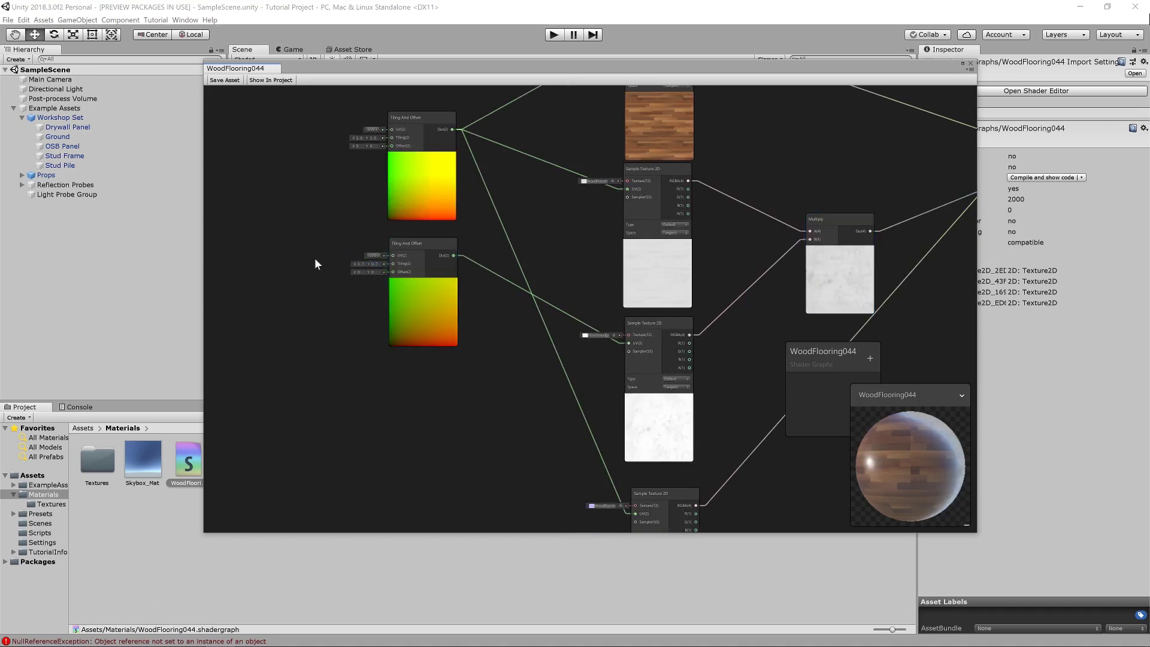
{"action": "left_click", "coordinate": [233, 80]}
{"action": "left_click_drag", "start_coordinate": [426, 81], "coordinate": [498, 346]}
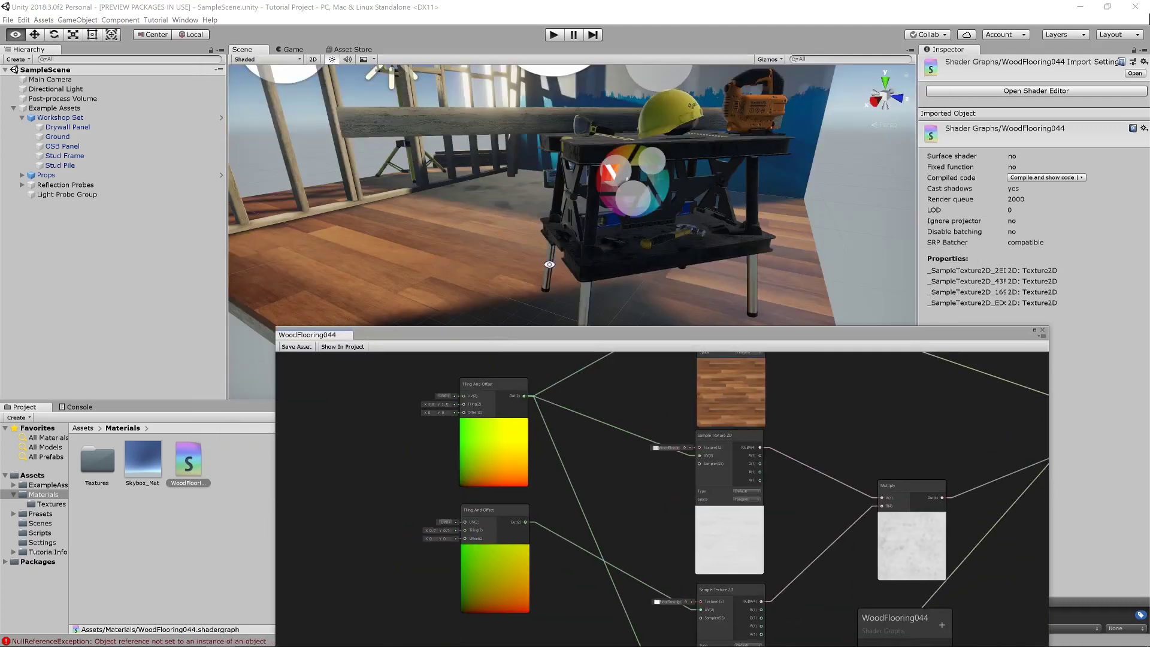
{"action": "left_click_drag", "start_coordinate": [516, 336], "coordinate": [396, 79]}
{"action": "scroll", "coordinate": [695, 298], "scroll_direction": "down", "scroll_amount": 3}
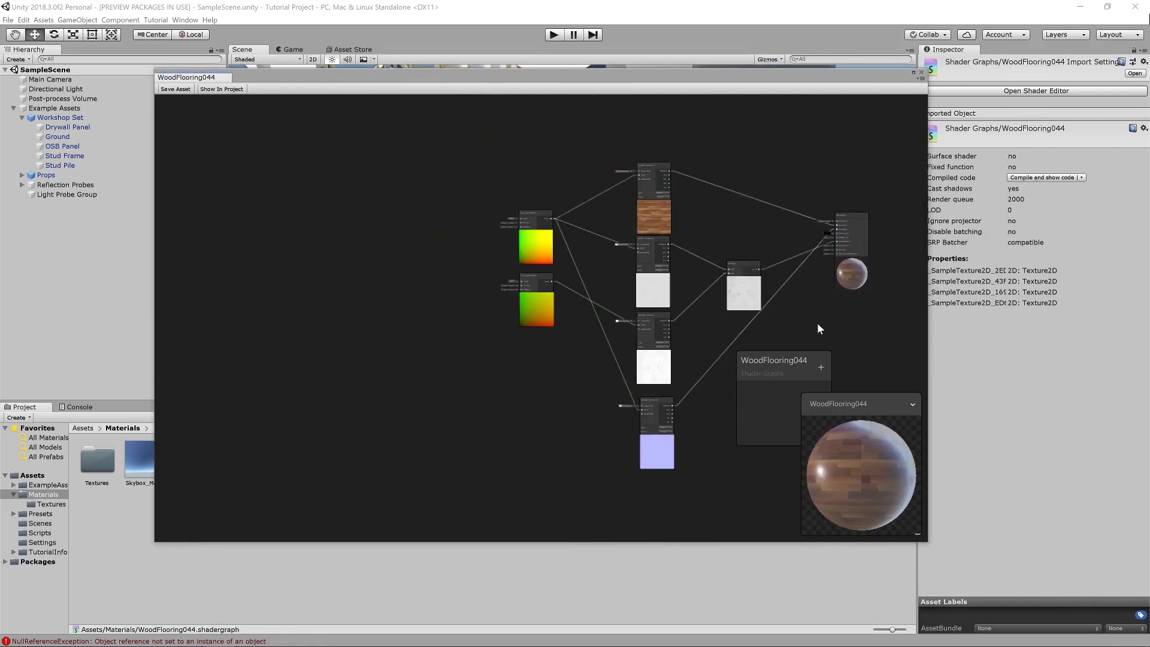
Add the GunScratches texture as a sample node, with a new Tiling And Offset node driving its UV
{"action": "middle_click_drag", "start_coordinate": [819, 329], "coordinate": [503, 281]}
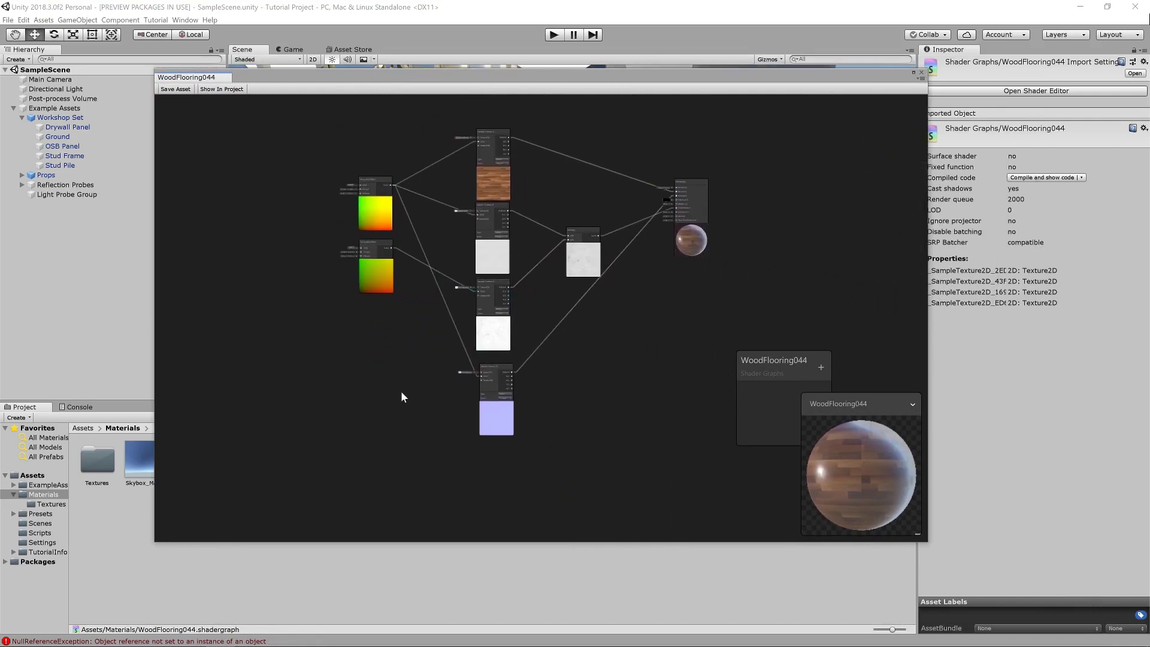
{"action": "double_click", "coordinate": [98, 465]}
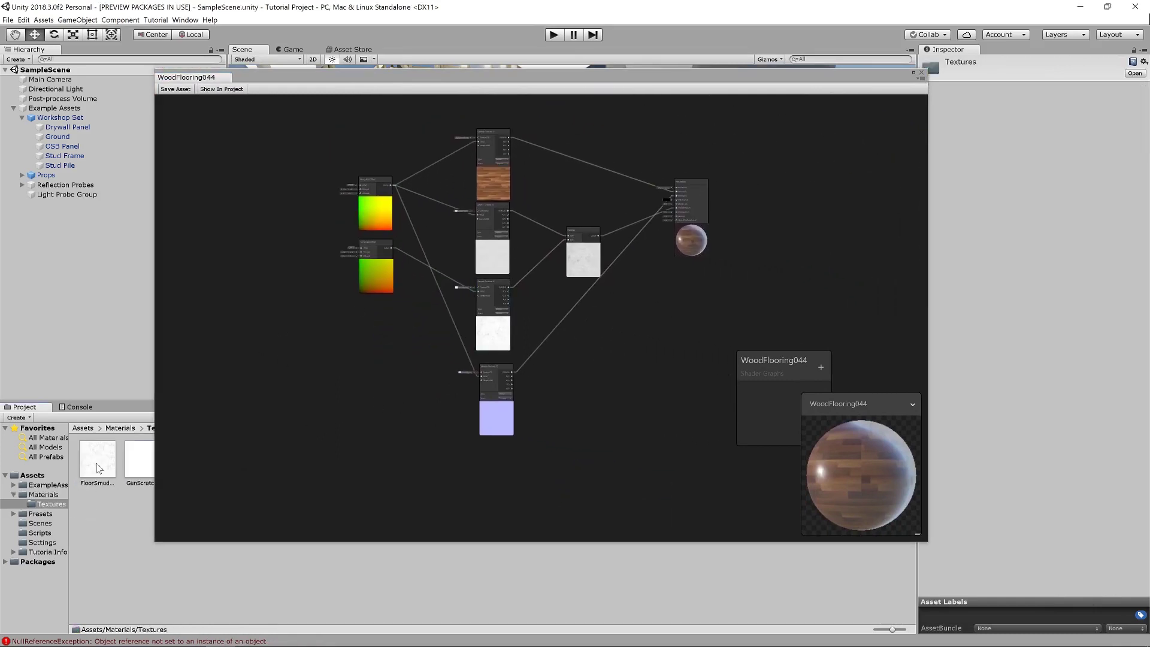
{"action": "left_click_drag", "start_coordinate": [139, 461], "coordinate": [491, 451]}
{"action": "right_click", "coordinate": [358, 377]}
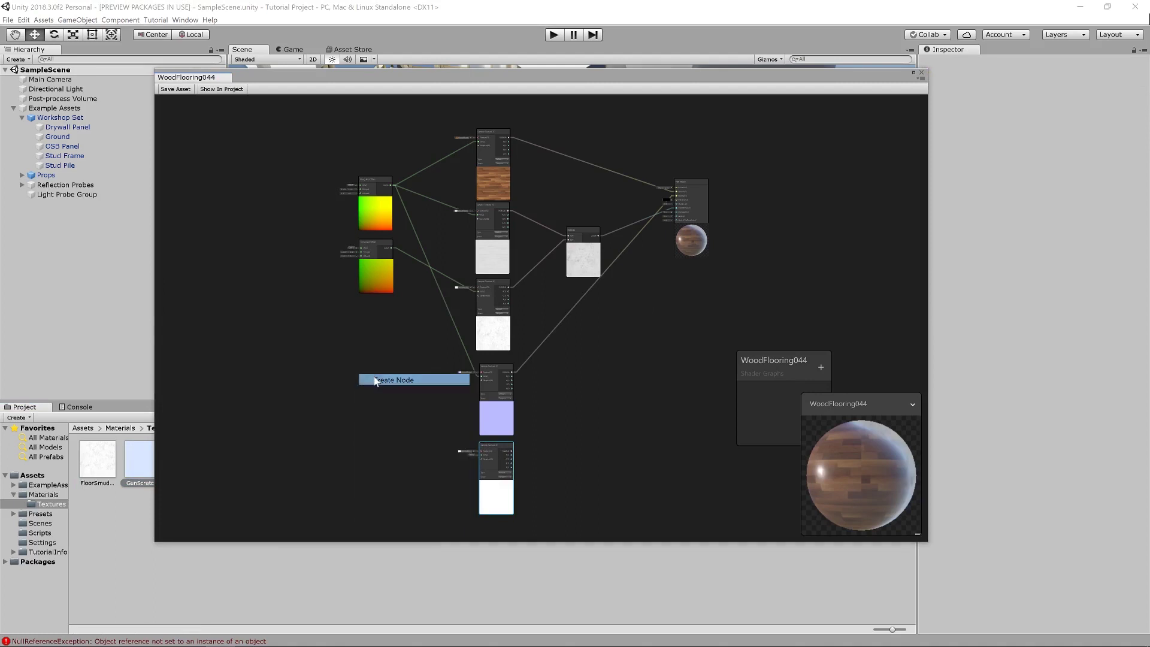
{"action": "left_click", "coordinate": [366, 378]}
{"action": "type", "text": "tili"}
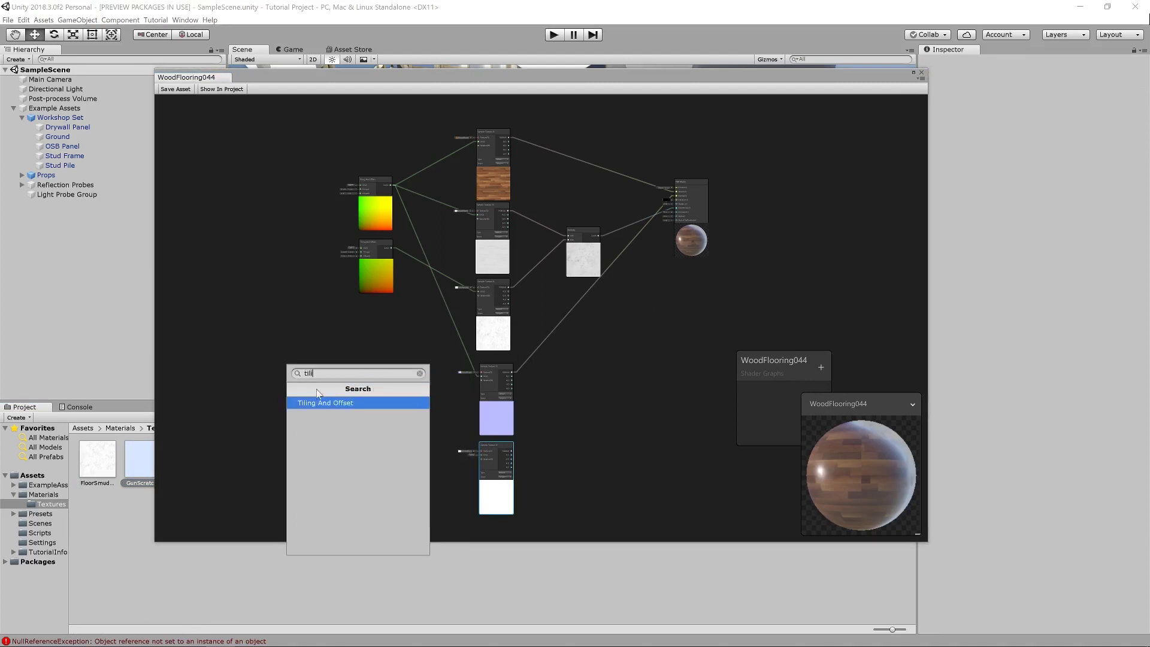
{"action": "left_click", "coordinate": [312, 403]}
{"action": "left_click_drag", "start_coordinate": [372, 390], "coordinate": [370, 299]}
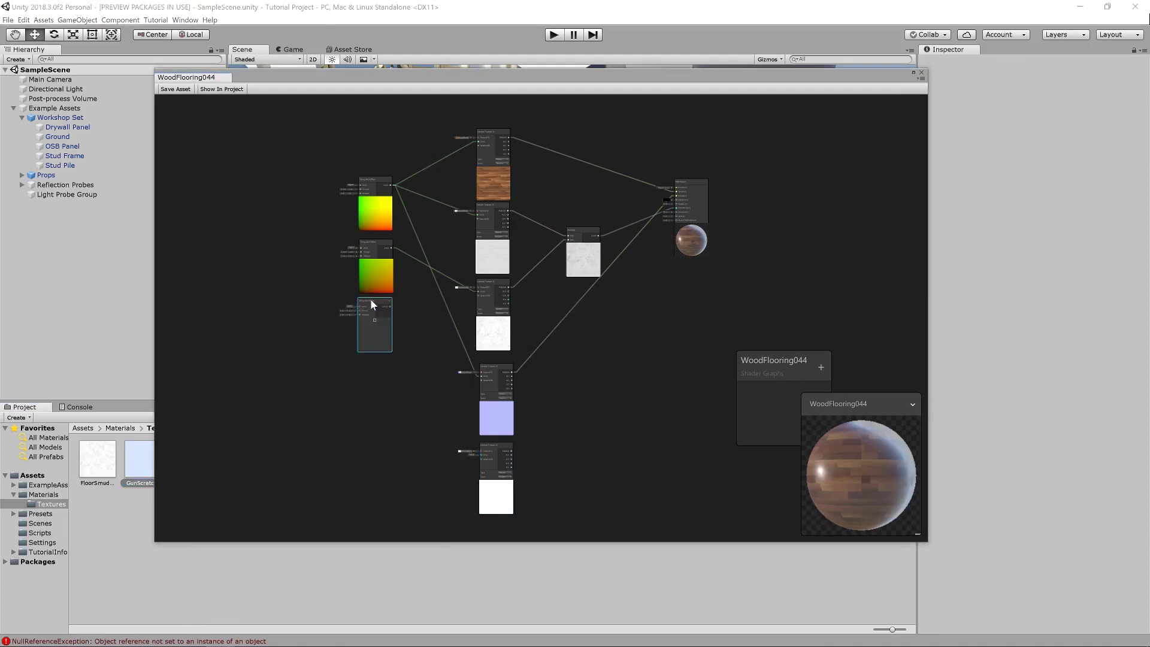
{"action": "scroll", "coordinate": [397, 335], "scroll_direction": "up", "scroll_amount": 2}
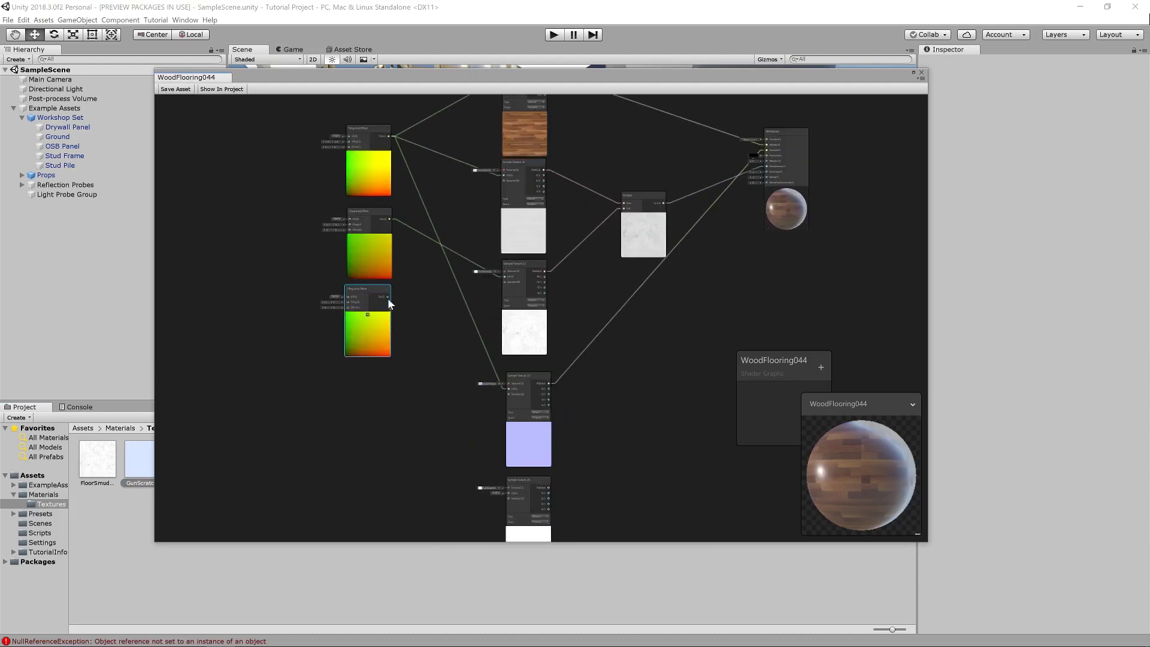
{"action": "left_click_drag", "start_coordinate": [389, 299], "coordinate": [510, 446]}
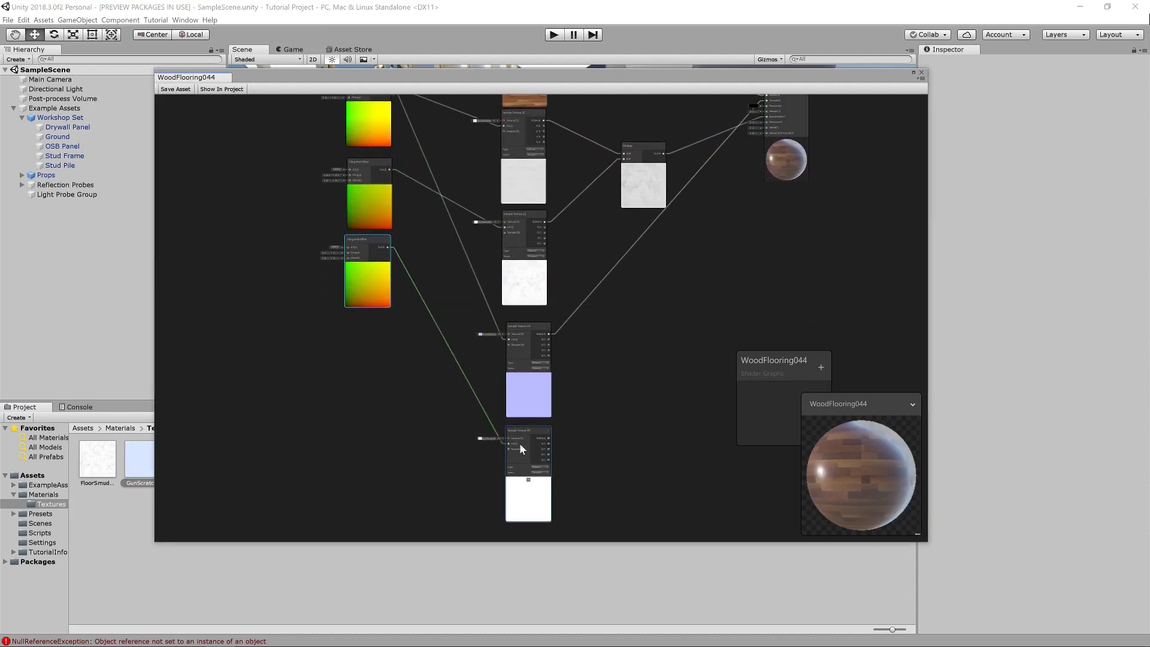
Add a Normal From Height node fed by the scratch texture sample's output and arrange the nodes
{"action": "middle_click_drag", "start_coordinate": [563, 409], "coordinate": [430, 326]}
{"action": "left_click", "coordinate": [397, 348]}
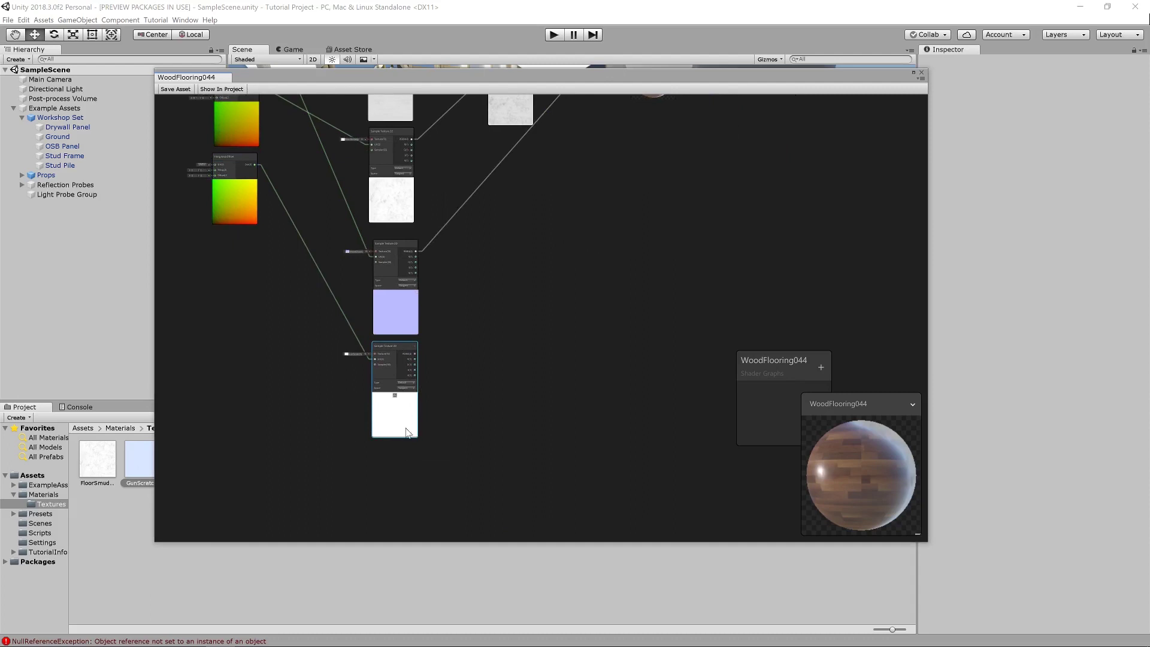
{"action": "right_click", "coordinate": [439, 348]}
{"action": "left_click", "coordinate": [467, 354]}
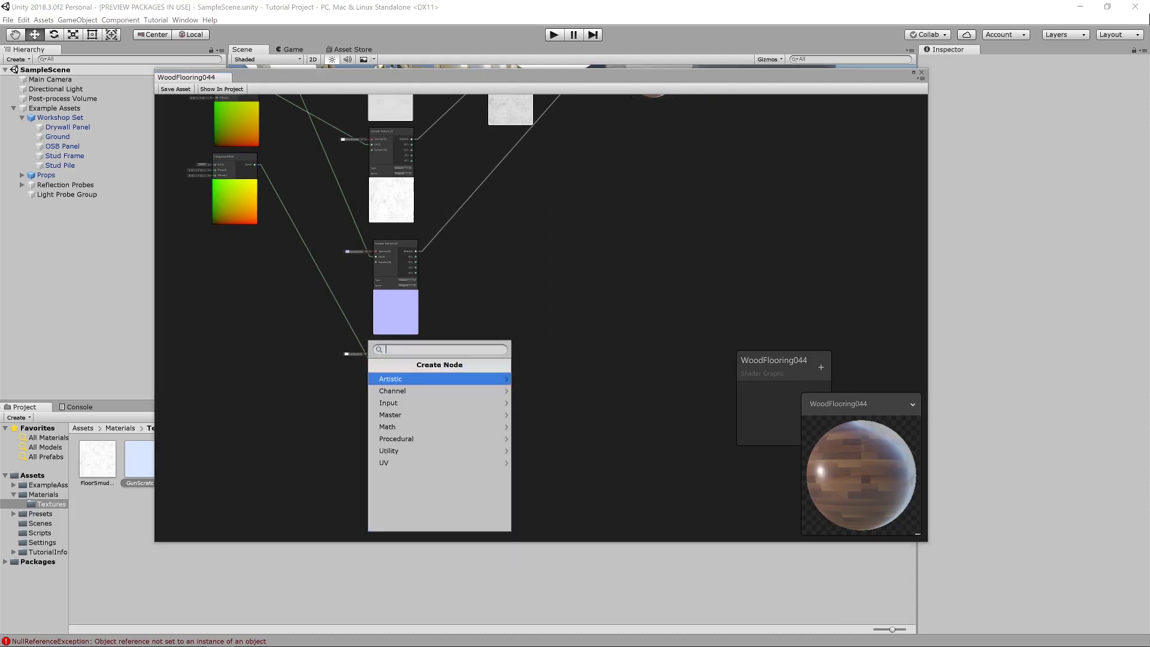
{"action": "type", "text": "norm"}
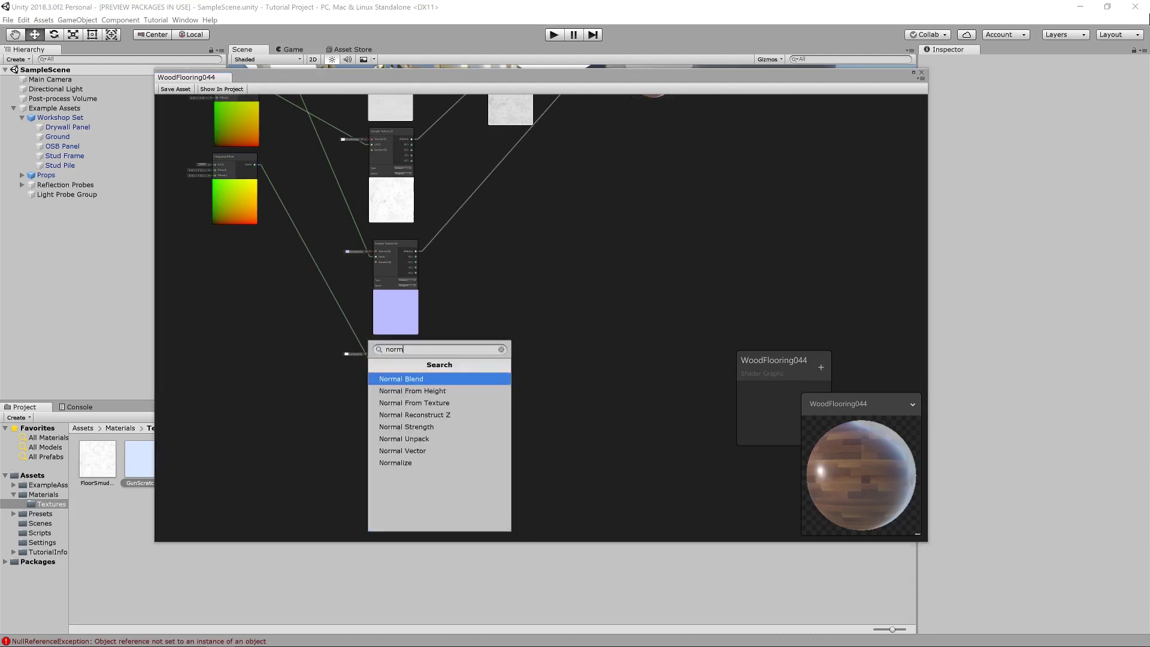
{"action": "left_click", "coordinate": [450, 390]}
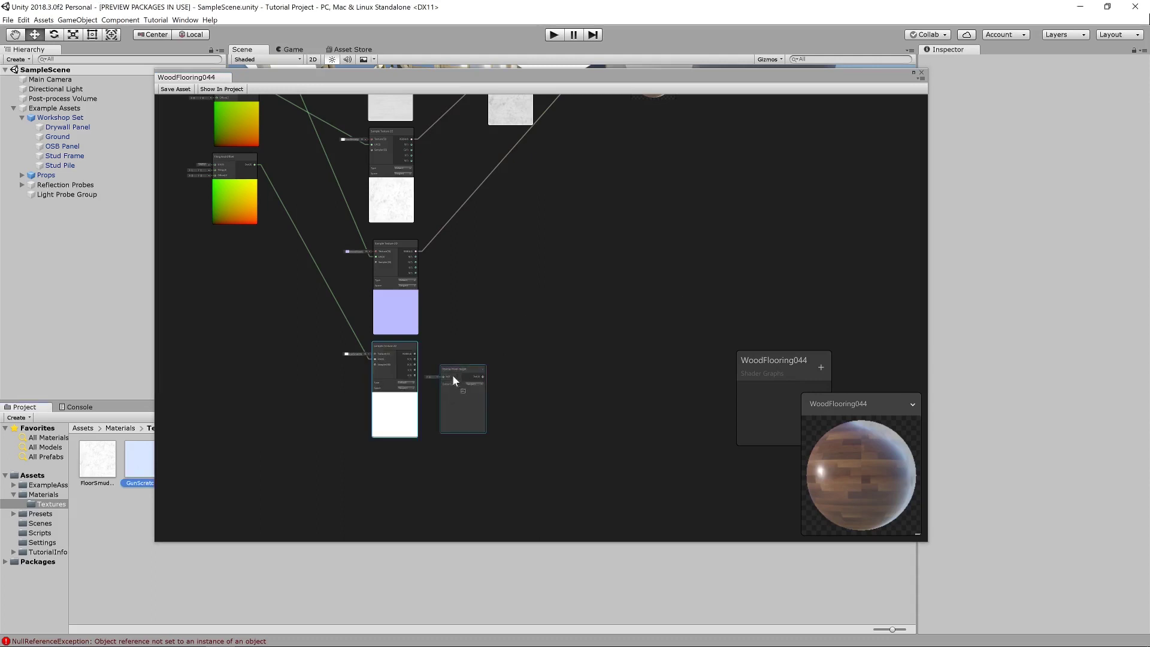
{"action": "left_click_drag", "start_coordinate": [452, 375], "coordinate": [473, 348]}
{"action": "scroll", "coordinate": [447, 359], "scroll_direction": "up", "scroll_amount": 1}
{"action": "scroll", "coordinate": [447, 359], "scroll_direction": "up", "scroll_amount": 1}
{"action": "left_click_drag", "start_coordinate": [403, 351], "coordinate": [477, 345]}
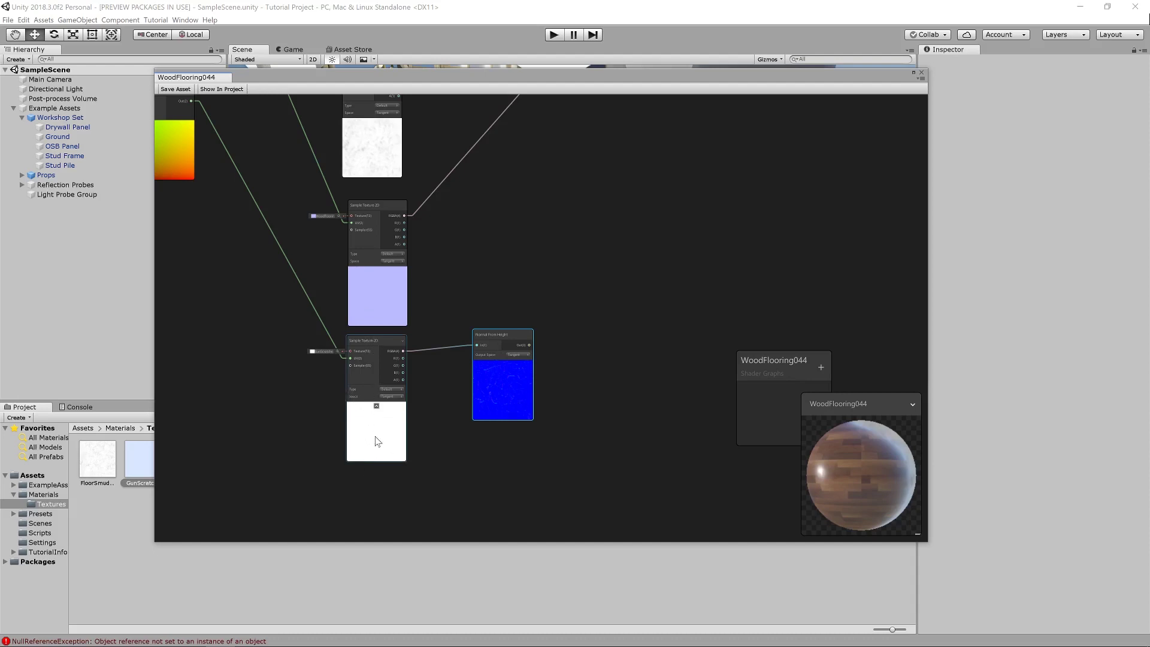
{"action": "left_click_drag", "start_coordinate": [496, 336], "coordinate": [473, 351]}
{"action": "middle_click_drag", "start_coordinate": [537, 342], "coordinate": [441, 388]}
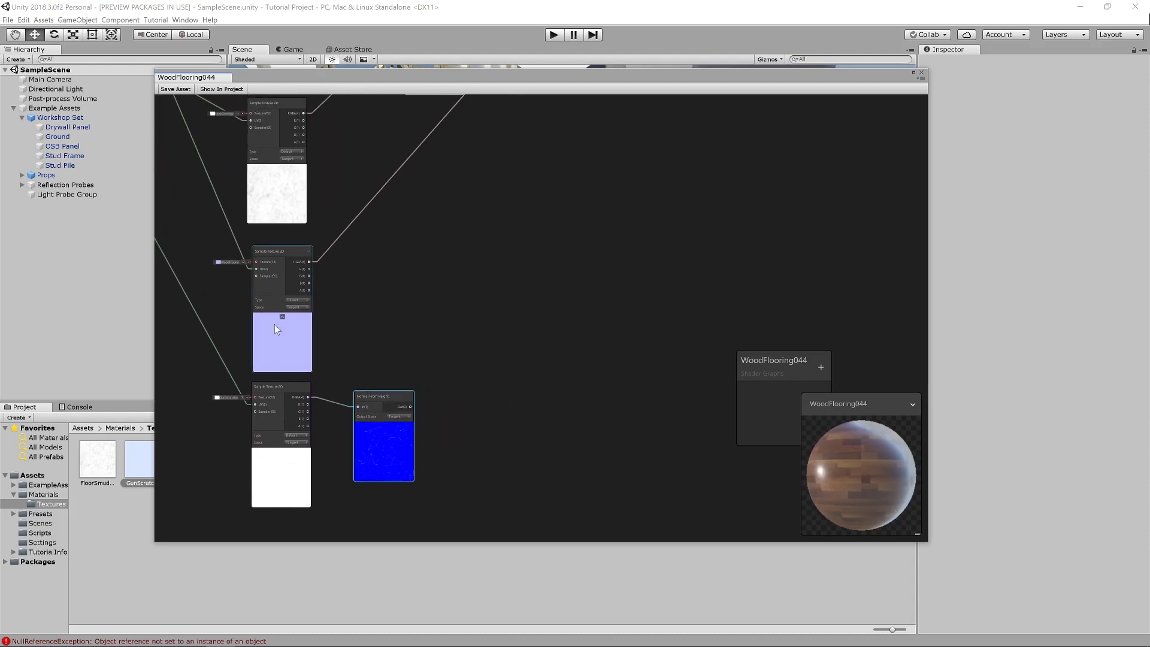
{"action": "left_click_drag", "start_coordinate": [271, 252], "coordinate": [267, 243]}
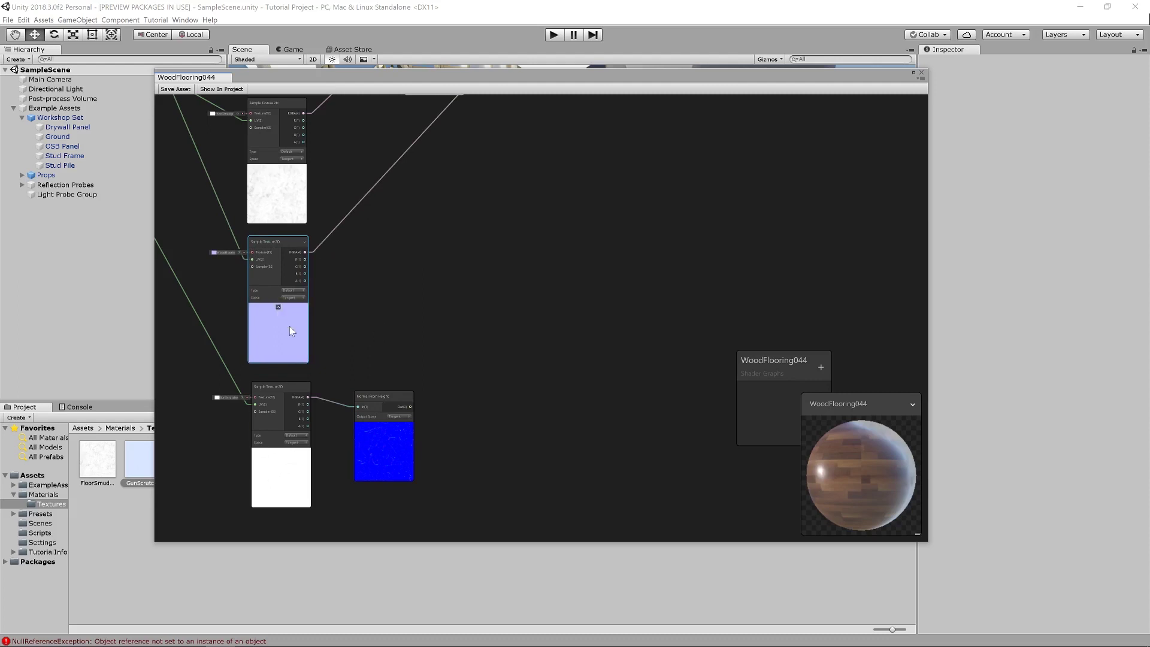
Add a Normal Blend node fed by the wood normal map (A) and the scratch height normal (B)
{"action": "right_click", "coordinate": [471, 301]}
{"action": "left_click", "coordinate": [487, 304]}
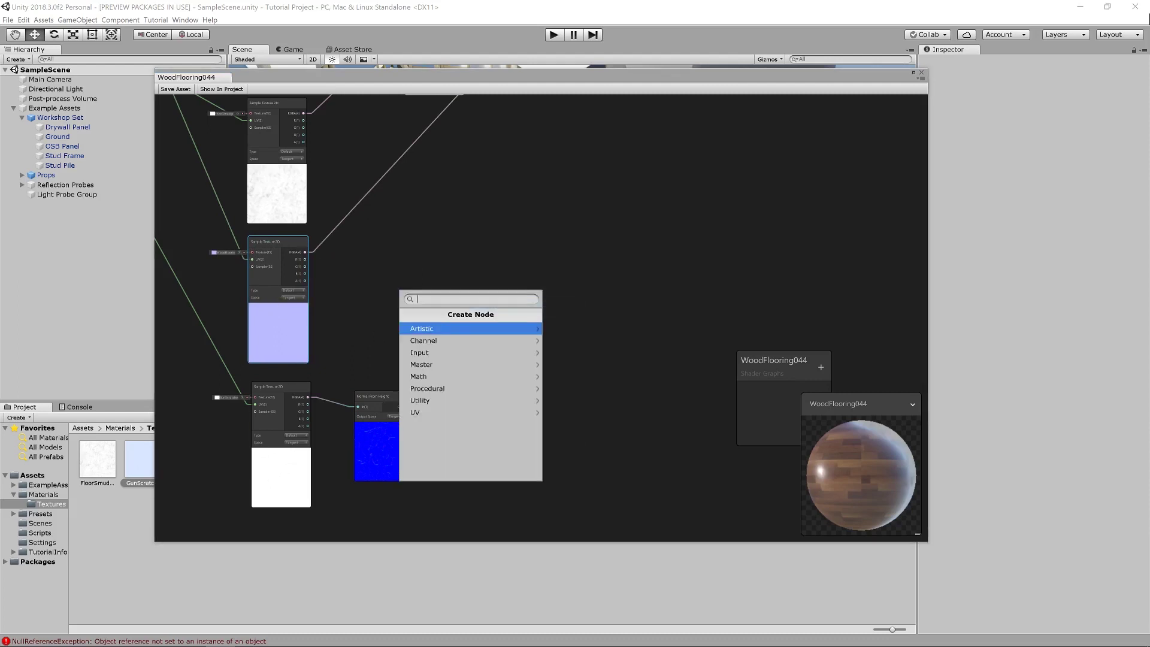
{"action": "type", "text": "norm"}
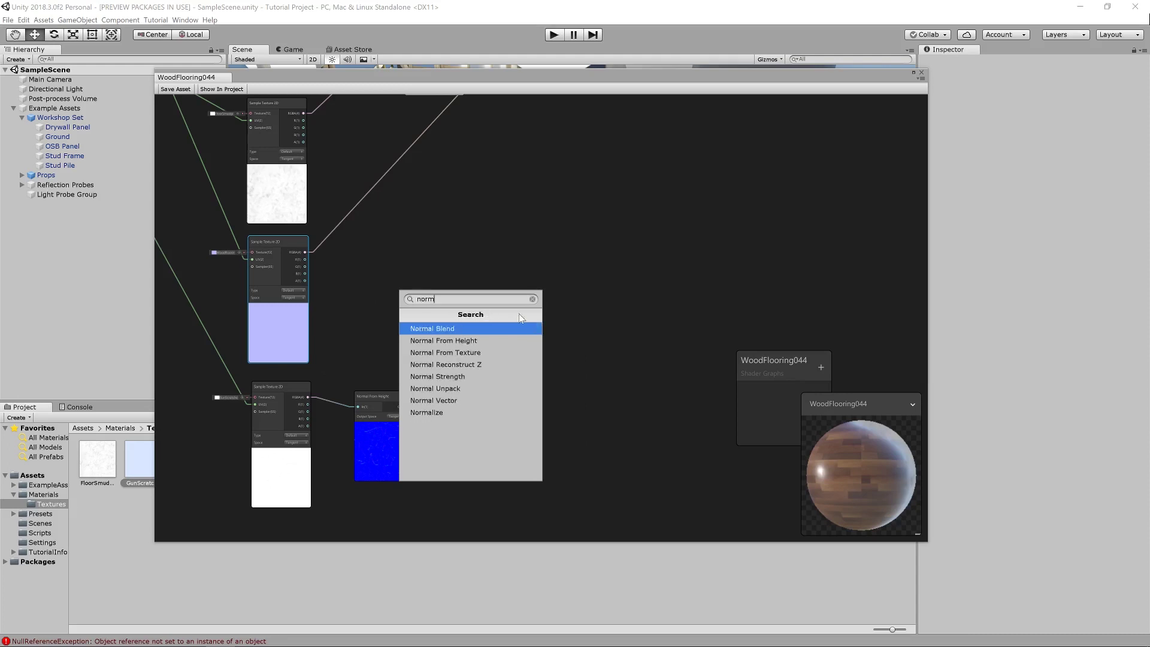
{"action": "left_click", "coordinate": [458, 328]}
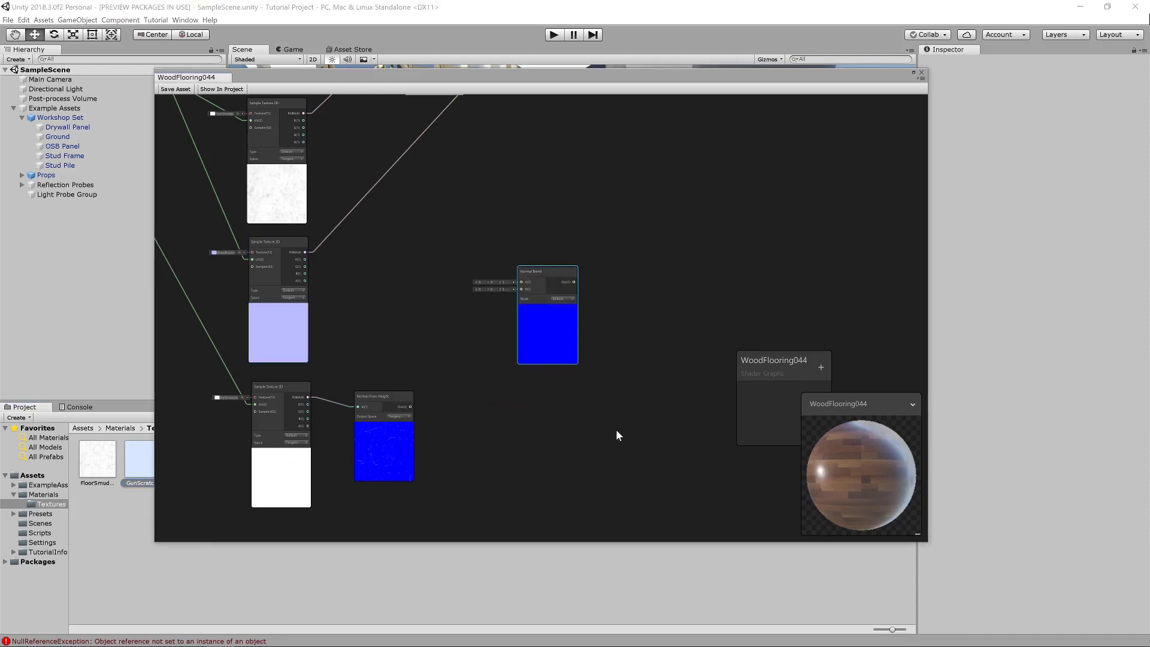
{"action": "left_click_drag", "start_coordinate": [306, 252], "coordinate": [522, 281]}
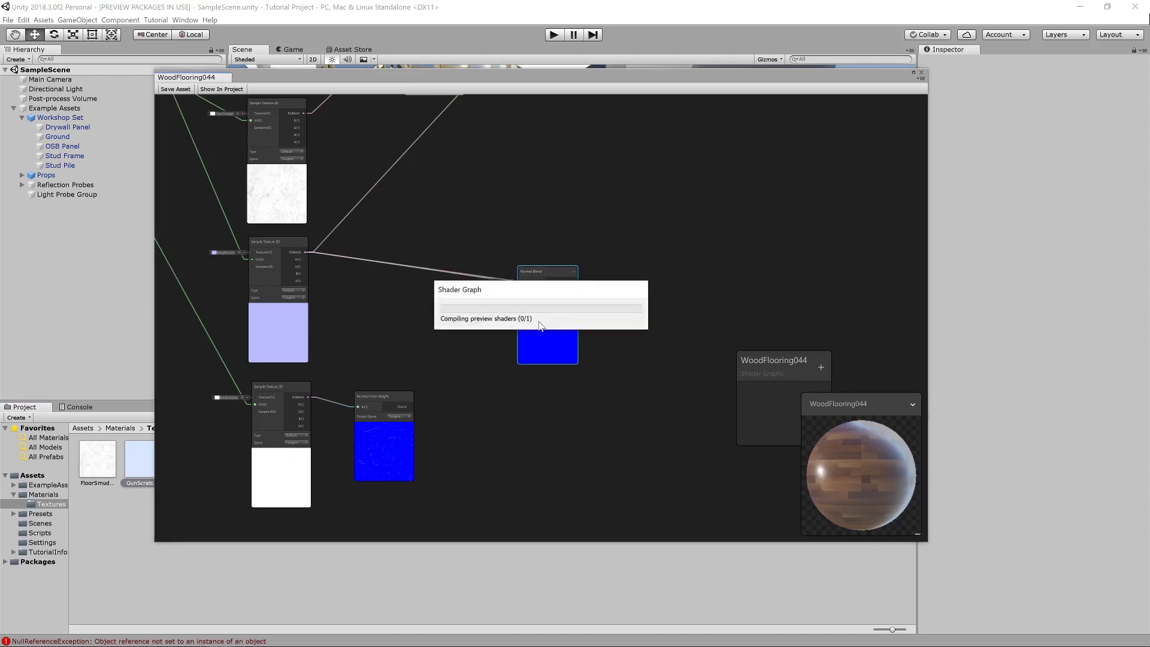
{"action": "left_click_drag", "start_coordinate": [412, 407], "coordinate": [501, 293]}
Connect the Normal Blend output to the master node's Normal input and save the graph
{"action": "scroll", "coordinate": [535, 357], "scroll_direction": "up", "scroll_amount": 5}
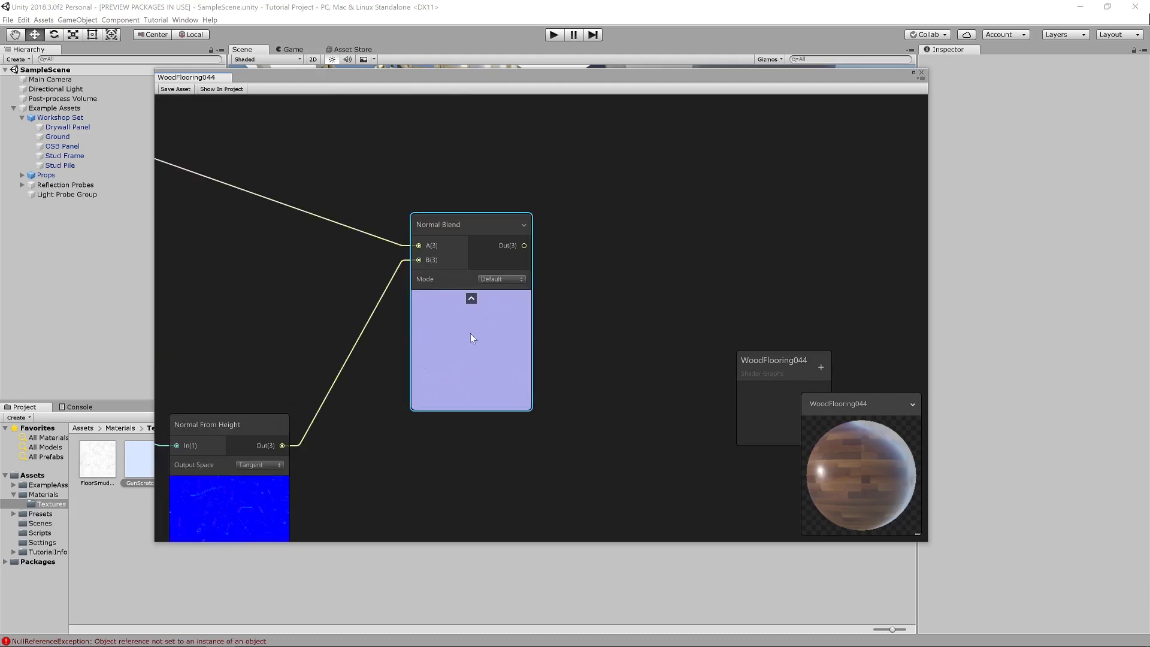
{"action": "scroll", "coordinate": [455, 336], "scroll_direction": "down", "scroll_amount": 4}
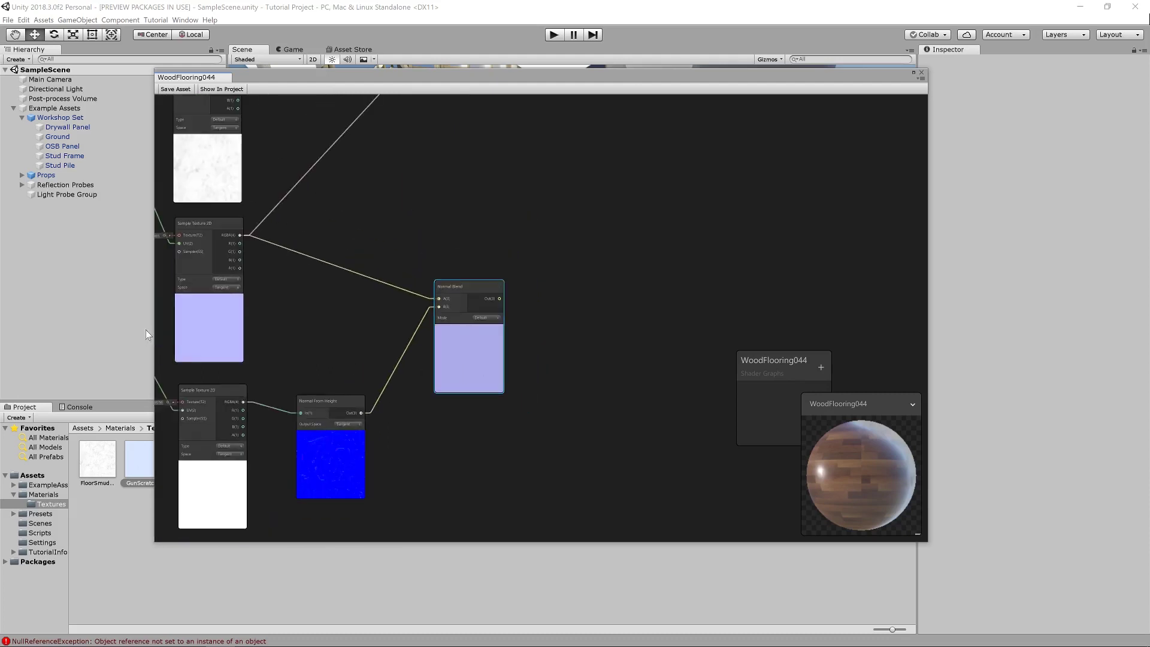
{"action": "scroll", "coordinate": [541, 253], "scroll_direction": "down", "scroll_amount": 4}
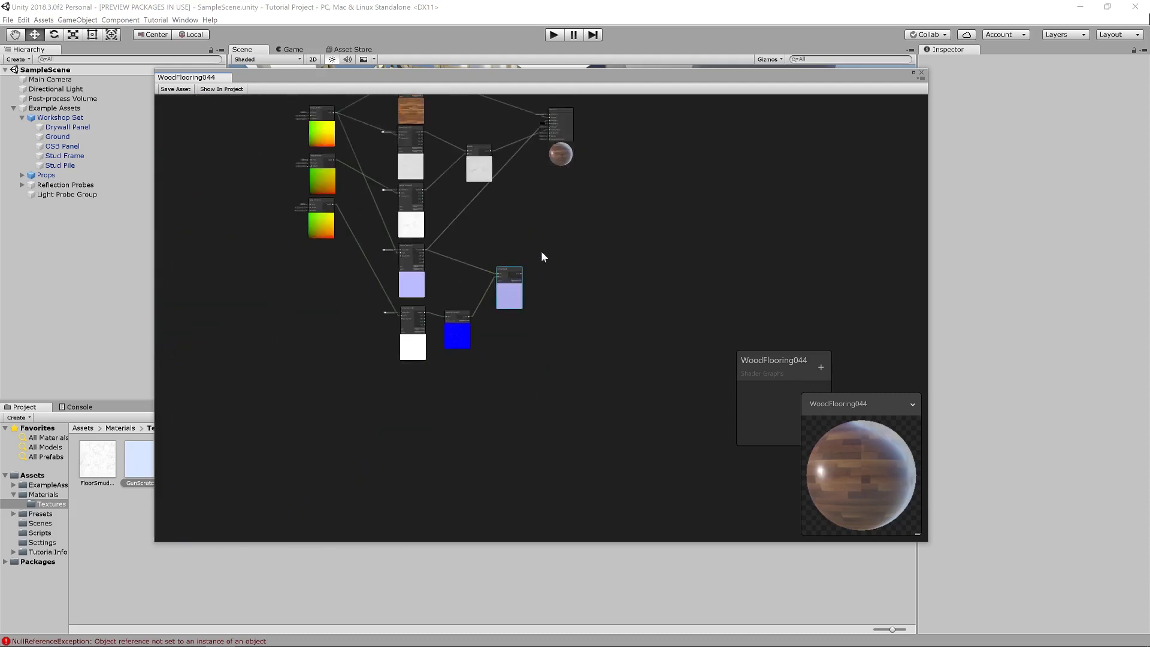
{"action": "scroll", "coordinate": [529, 372], "scroll_direction": "up", "scroll_amount": 2}
{"action": "middle_click_drag", "start_coordinate": [529, 372], "coordinate": [474, 456]}
{"action": "scroll", "coordinate": [426, 455], "scroll_direction": "up", "scroll_amount": 5}
{"action": "scroll", "coordinate": [431, 418], "scroll_direction": "down", "scroll_amount": 5}
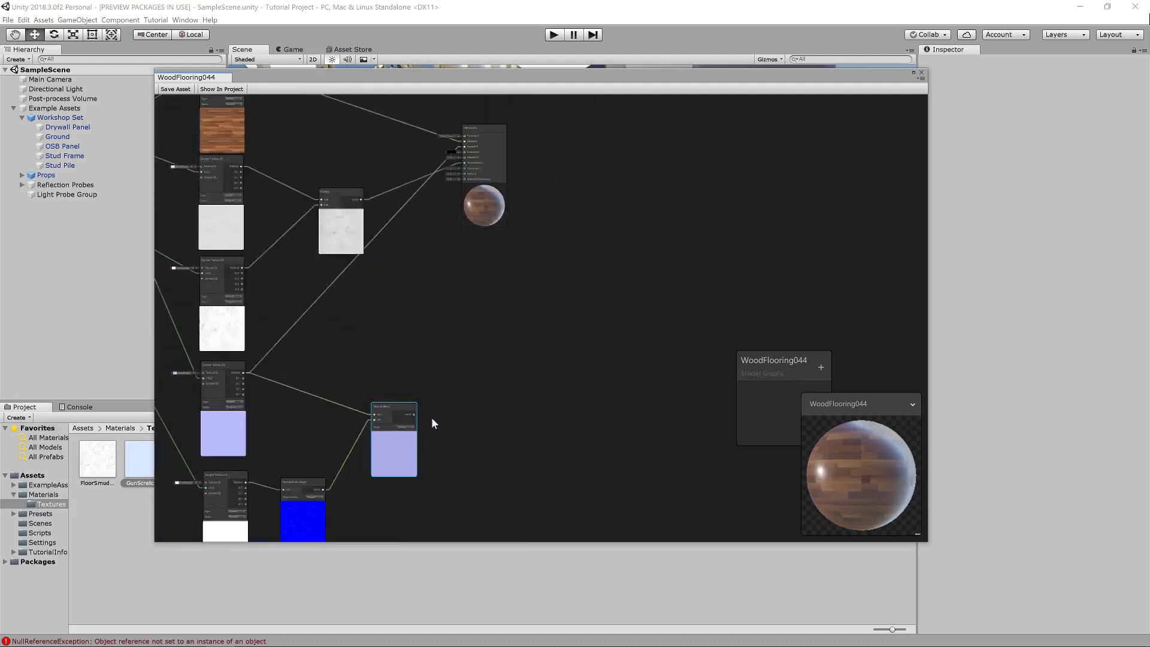
{"action": "scroll", "coordinate": [423, 416], "scroll_direction": "down", "scroll_amount": 1}
{"action": "left_click_drag", "start_coordinate": [418, 415], "coordinate": [458, 182]}
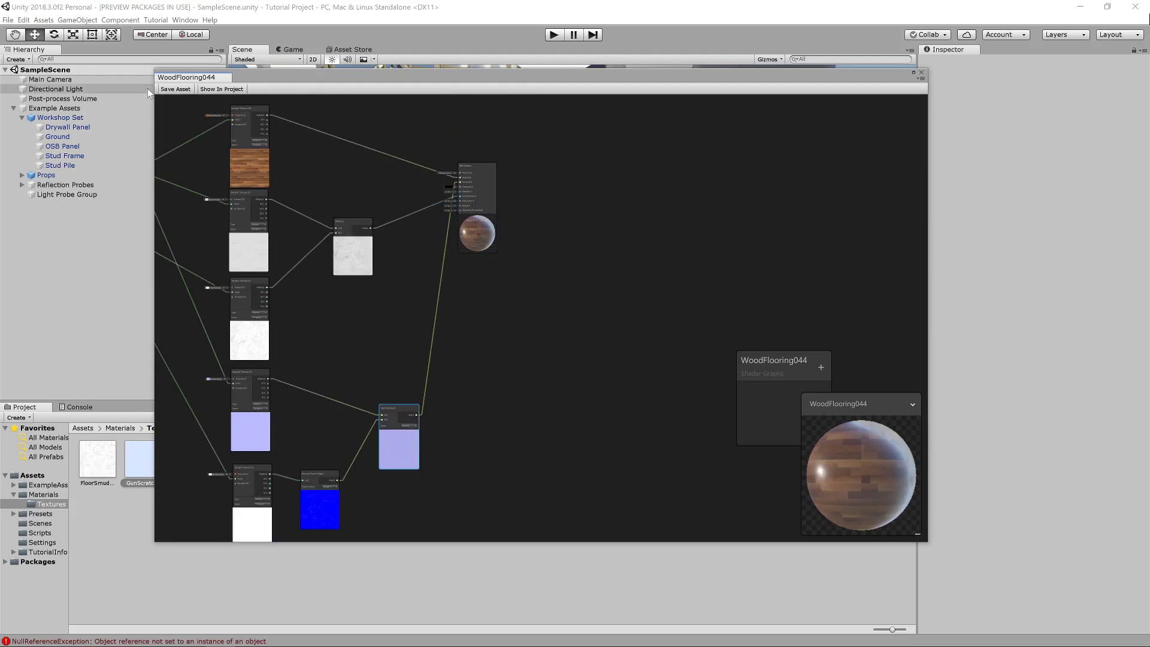
{"action": "left_click", "coordinate": [174, 89]}
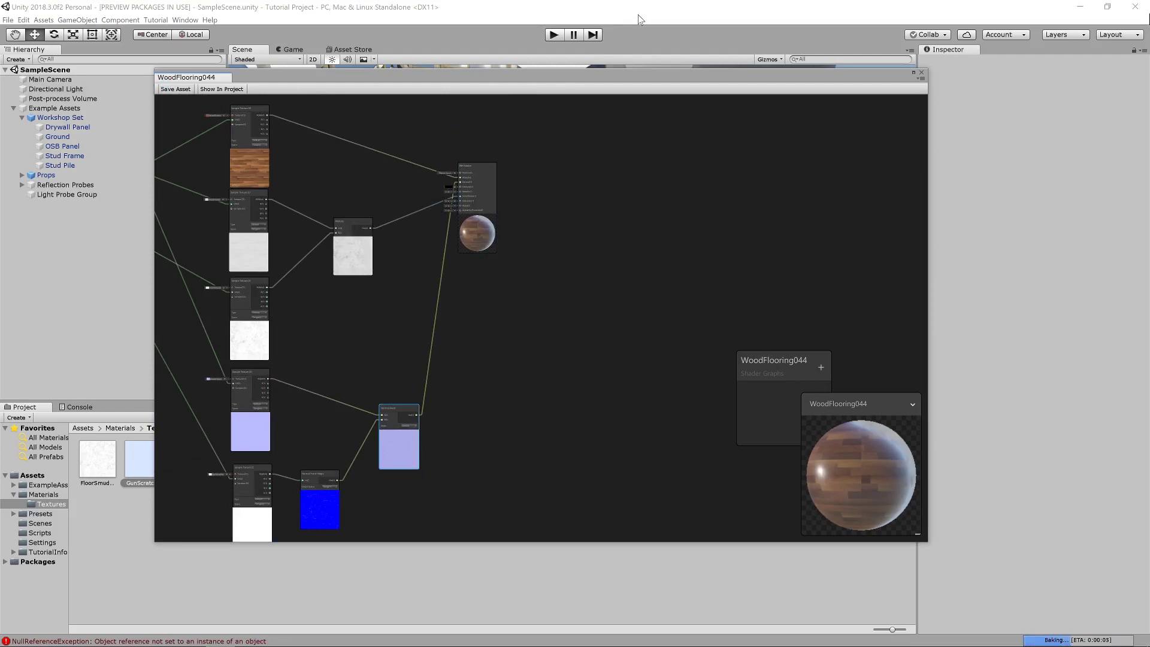
Close the shader graph, orbit the Scene camera over the wooden floor, and return to Materials
{"action": "left_click", "coordinate": [921, 72]}
{"action": "scroll", "coordinate": [649, 380], "scroll_direction": "up", "scroll_amount": 5}
{"action": "mouse_move", "coordinate": [650, 380]}
{"action": "left_mouse_down", "text": "alt"}
{"action": "mouse_move", "coordinate": [724, 313]}
{"action": "mouse_move", "coordinate": [724, 298]}
{"action": "mouse_move", "coordinate": [703, 303]}
{"action": "mouse_move", "coordinate": [717, 329]}
{"action": "mouse_move", "coordinate": [654, 318]}
{"action": "mouse_move", "coordinate": [765, 305]}
{"action": "mouse_move", "coordinate": [729, 300]}
{"action": "mouse_move", "coordinate": [765, 275]}
{"action": "mouse_move", "coordinate": [741, 321]}
{"action": "mouse_move", "coordinate": [760, 390]}
{"action": "mouse_move", "coordinate": [731, 344]}
{"action": "mouse_move", "coordinate": [625, 333]}
{"action": "mouse_move", "coordinate": [655, 318]}
{"action": "mouse_move", "coordinate": [742, 329]}
{"action": "mouse_move", "coordinate": [854, 318]}
{"action": "mouse_move", "coordinate": [688, 323]}
{"action": "mouse_move", "coordinate": [636, 347]}
{"action": "left_mouse_up", "text": "alt"}
{"action": "mouse_move", "coordinate": [168, 640]}
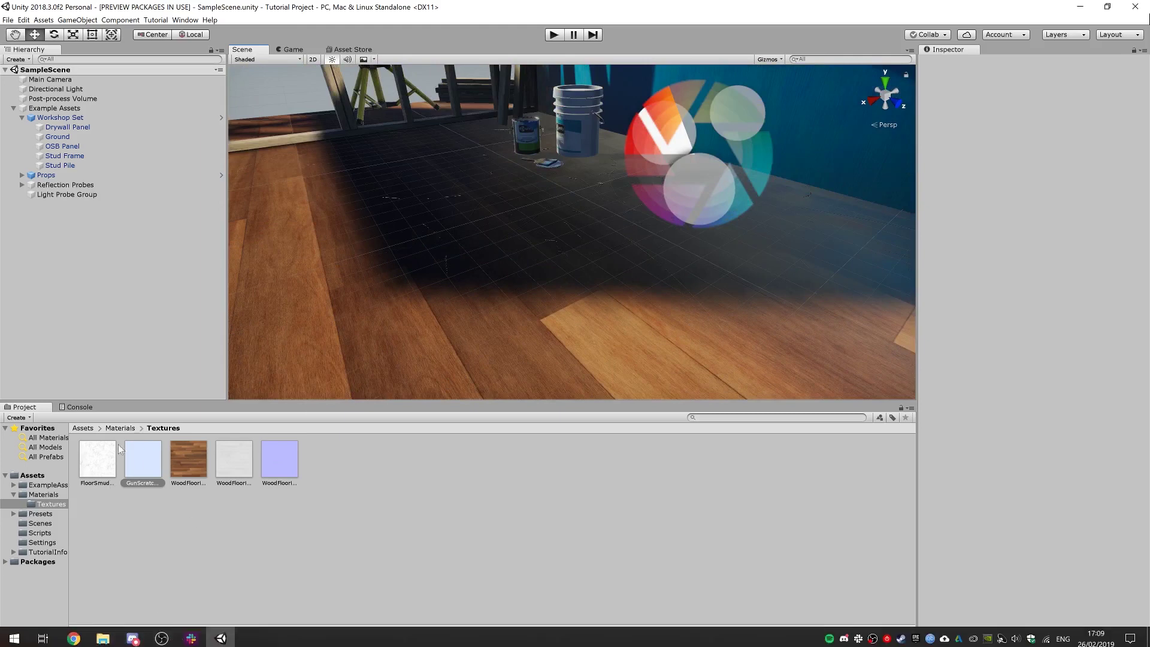
{"action": "left_click", "coordinate": [135, 429]}
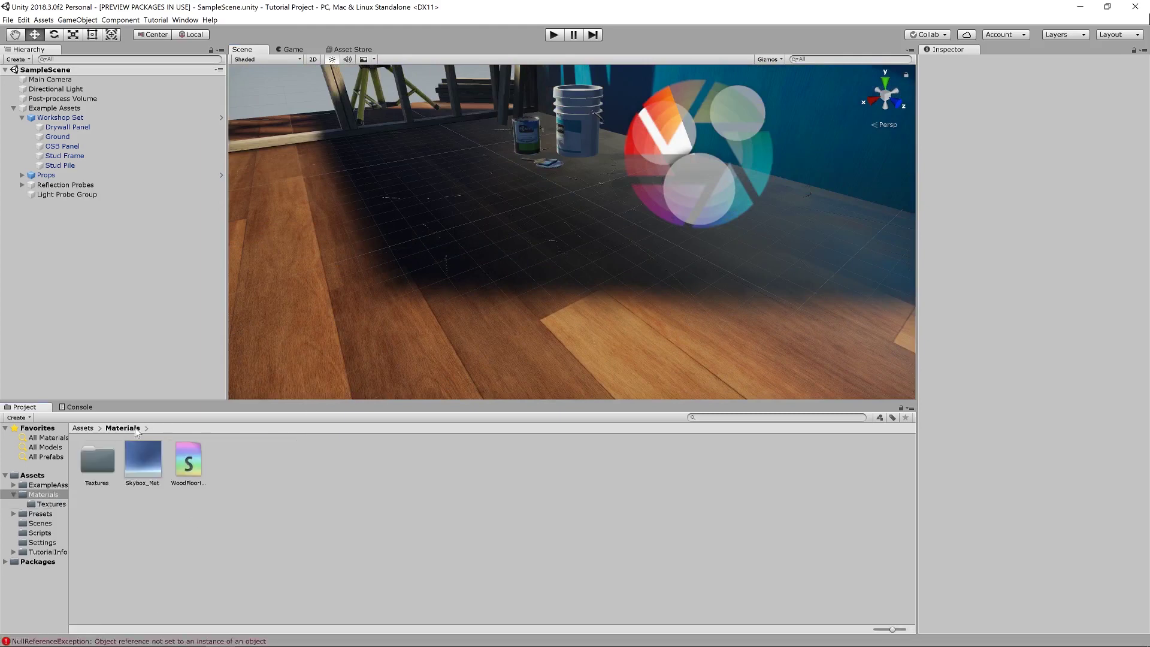
Reopen the WoodFlooring044 shader graph and add a Normal Strength node
{"action": "double_click", "coordinate": [199, 466]}
{"action": "middle_click_drag", "start_coordinate": [603, 419], "coordinate": [449, 349]}
{"action": "right_click", "coordinate": [511, 433]}
{"action": "left_click", "coordinate": [530, 438]}
{"action": "type", "text": "norm"}
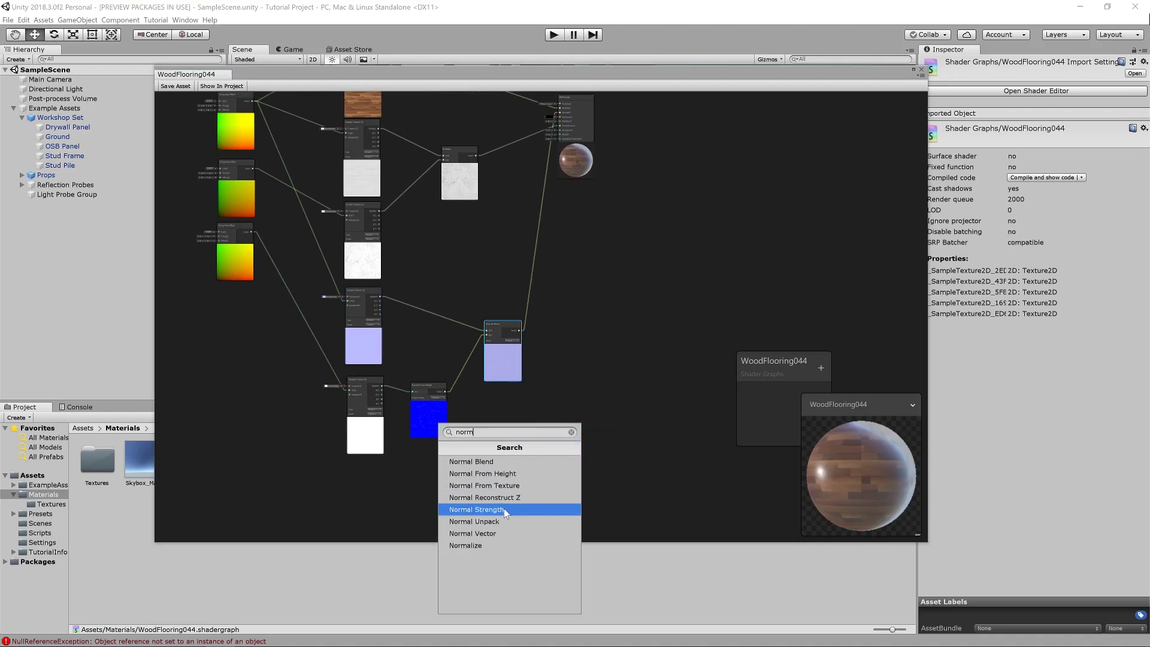
{"action": "left_click", "coordinate": [515, 510]}
Insert the Normal Strength node between Normal From Height and the Normal Blend
{"action": "left_click_drag", "start_coordinate": [521, 451], "coordinate": [481, 405]}
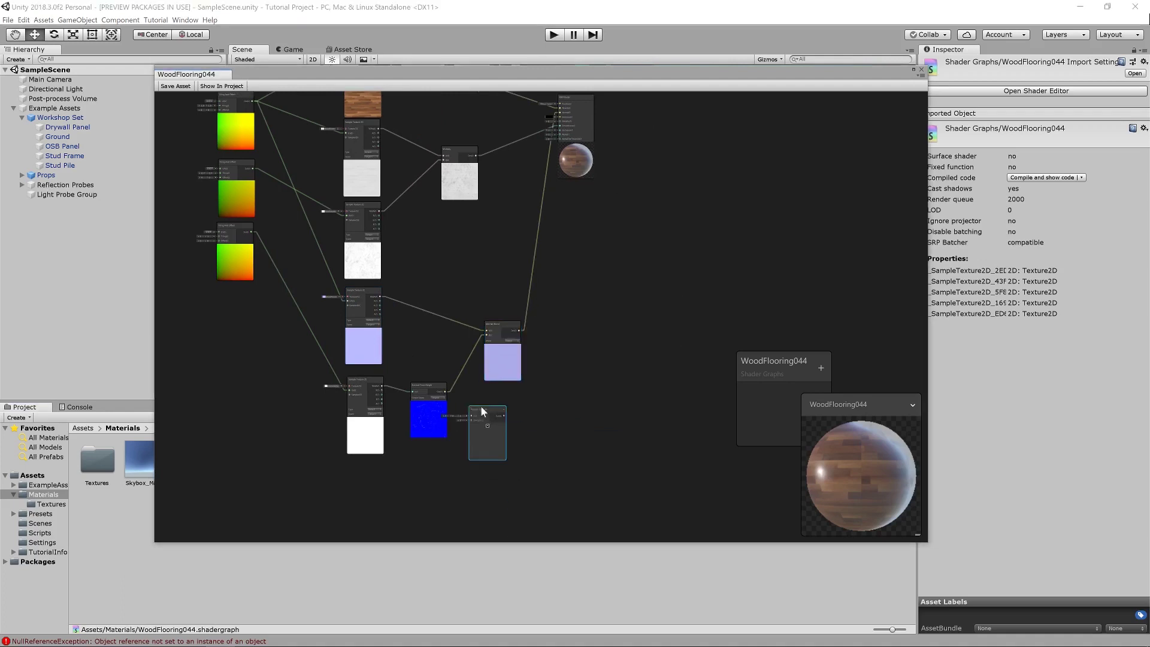
{"action": "left_click_drag", "start_coordinate": [495, 325], "coordinate": [576, 323]}
{"action": "scroll", "coordinate": [467, 390], "scroll_direction": "up", "scroll_amount": 5}
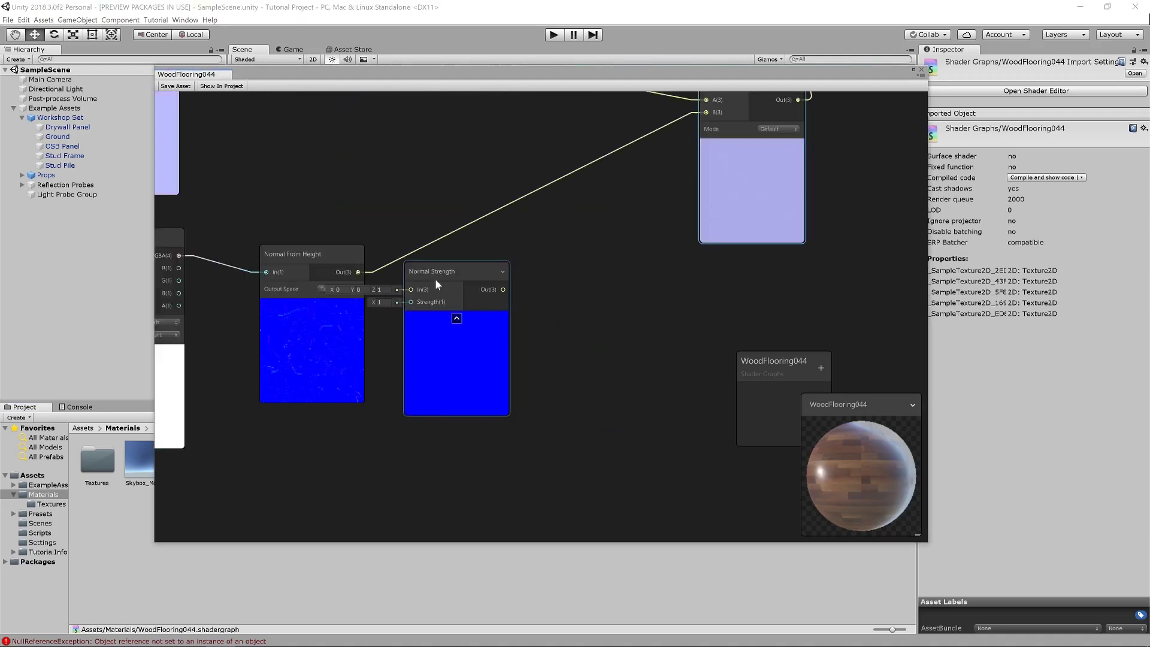
{"action": "left_click_drag", "start_coordinate": [436, 285], "coordinate": [495, 272]}
{"action": "left_click_drag", "start_coordinate": [357, 272], "coordinate": [471, 276]}
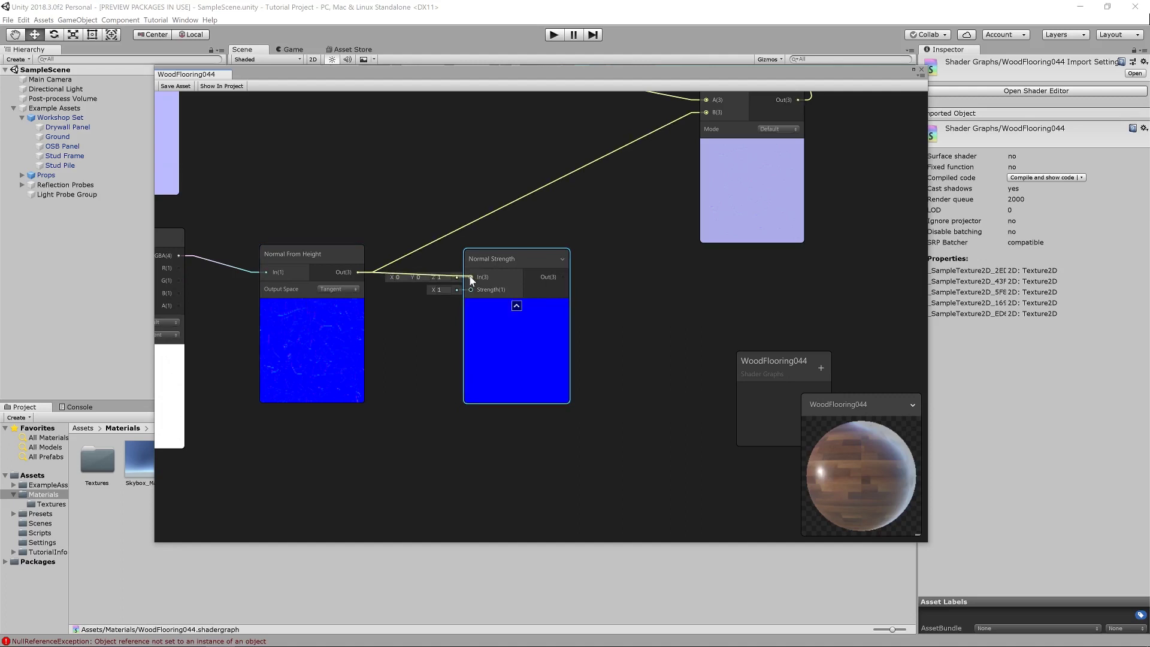
{"action": "left_click_drag", "start_coordinate": [564, 277], "coordinate": [699, 174]}
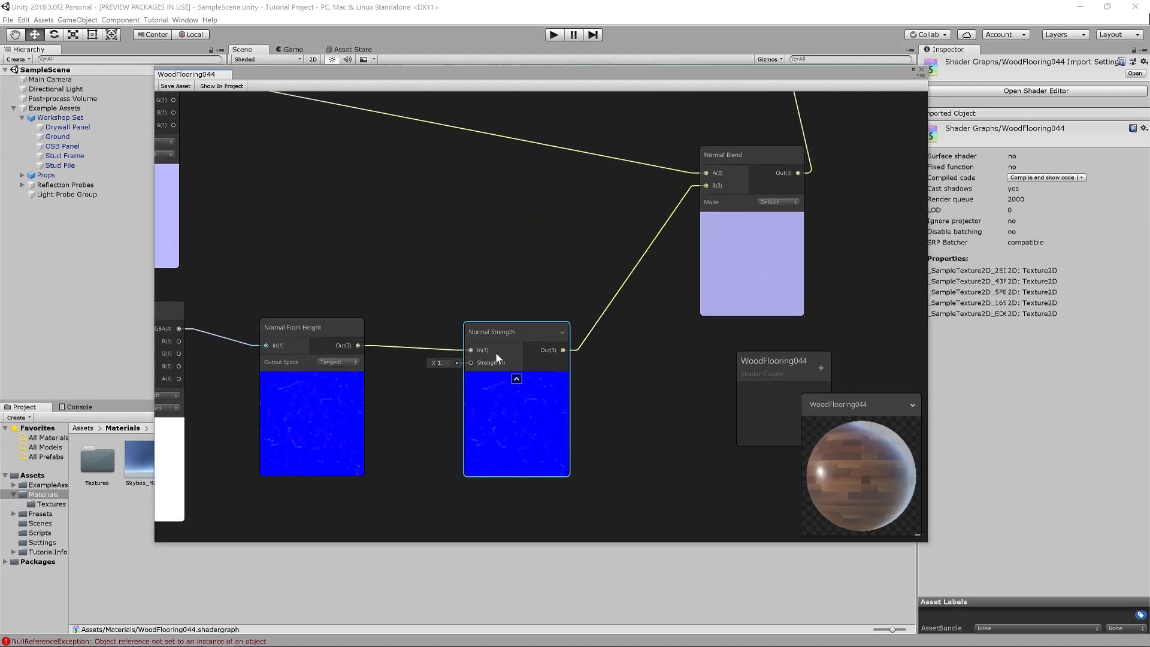
Set the Normal Strength value to -0.3 to invert the scratch normals
{"action": "left_click", "coordinate": [440, 363]}
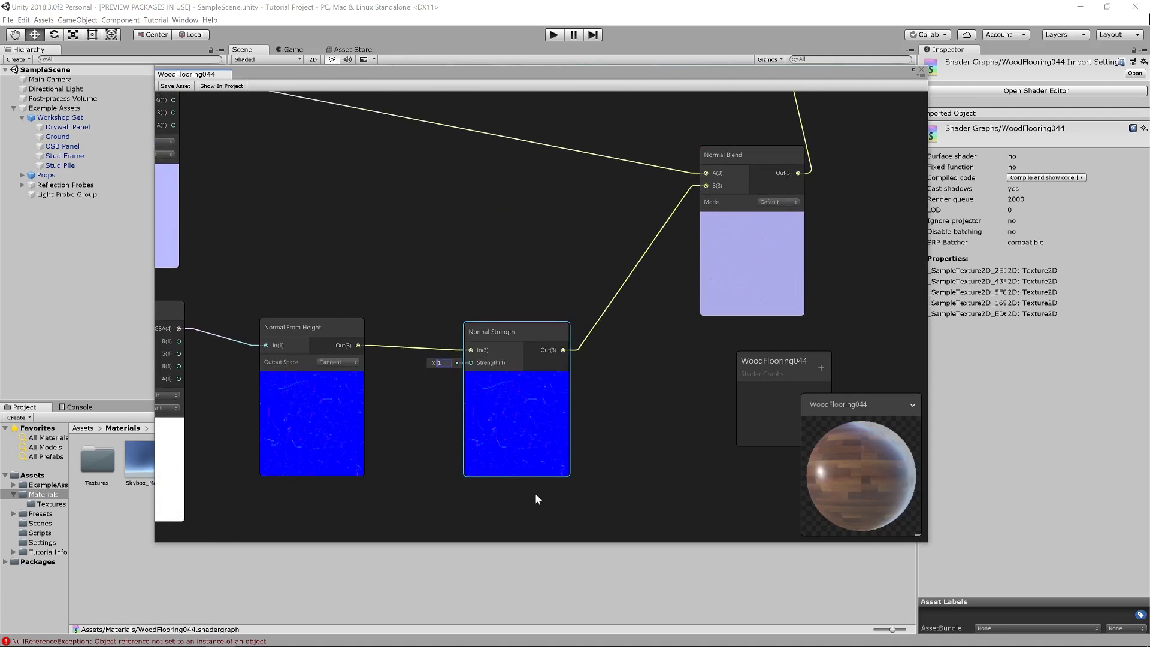
{"action": "key", "text": "BackSpace"}
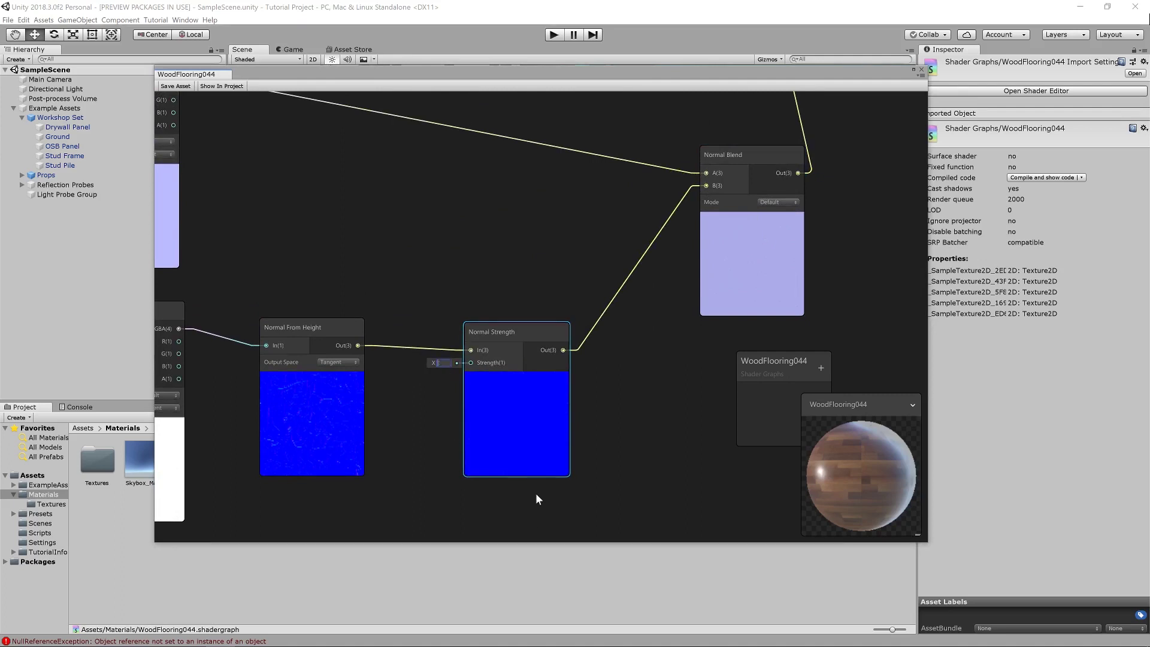
{"action": "type", "text": ".3"}
{"action": "type", "text": "-"}
{"action": "type", "text": ".3"}
{"action": "left_click", "coordinate": [535, 494]}
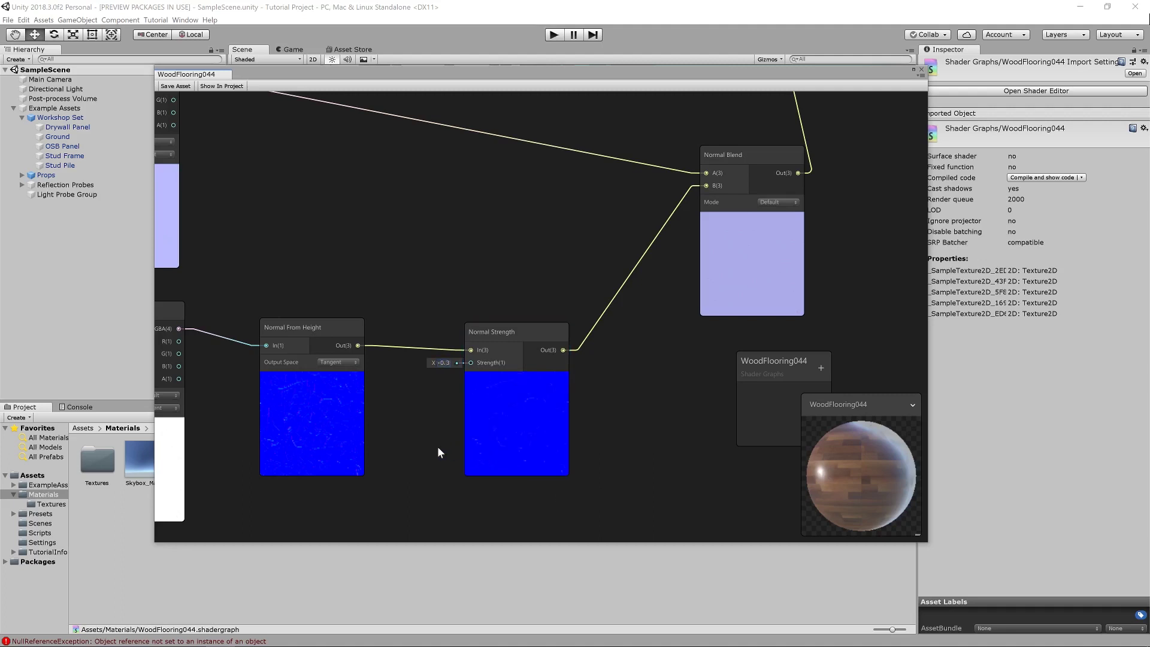
{"action": "scroll", "coordinate": [458, 436], "scroll_direction": "down", "scroll_amount": 6}
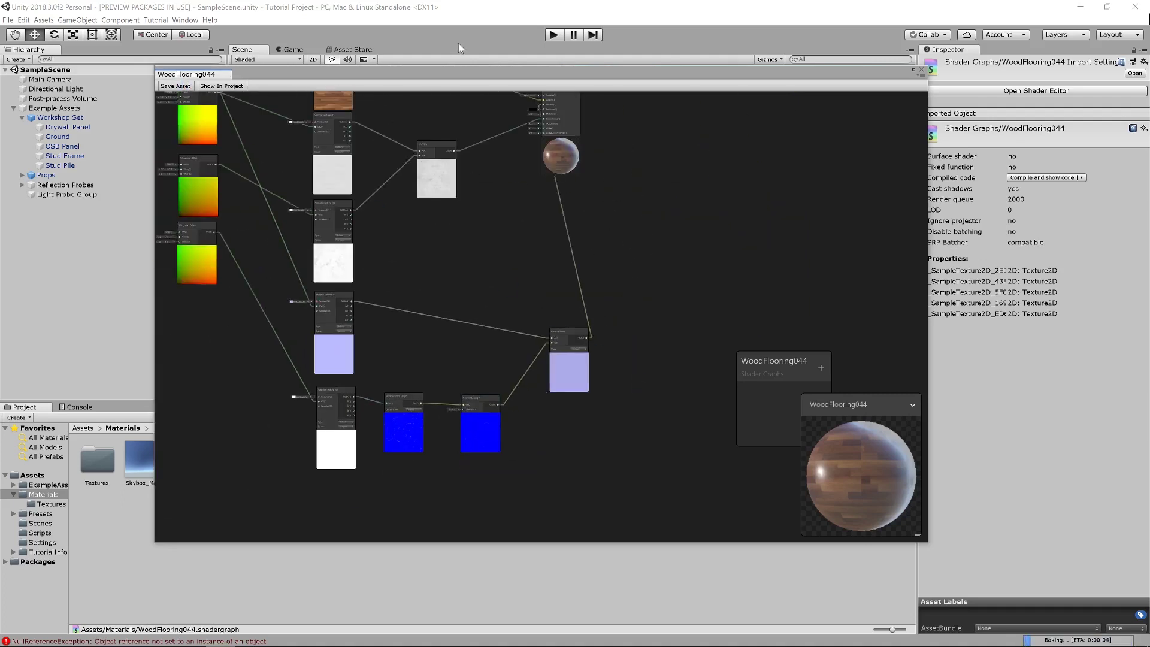
Close the graph, orbit the Scene view around the floor, then reopen WoodFlooring044
{"action": "left_click", "coordinate": [921, 70]}
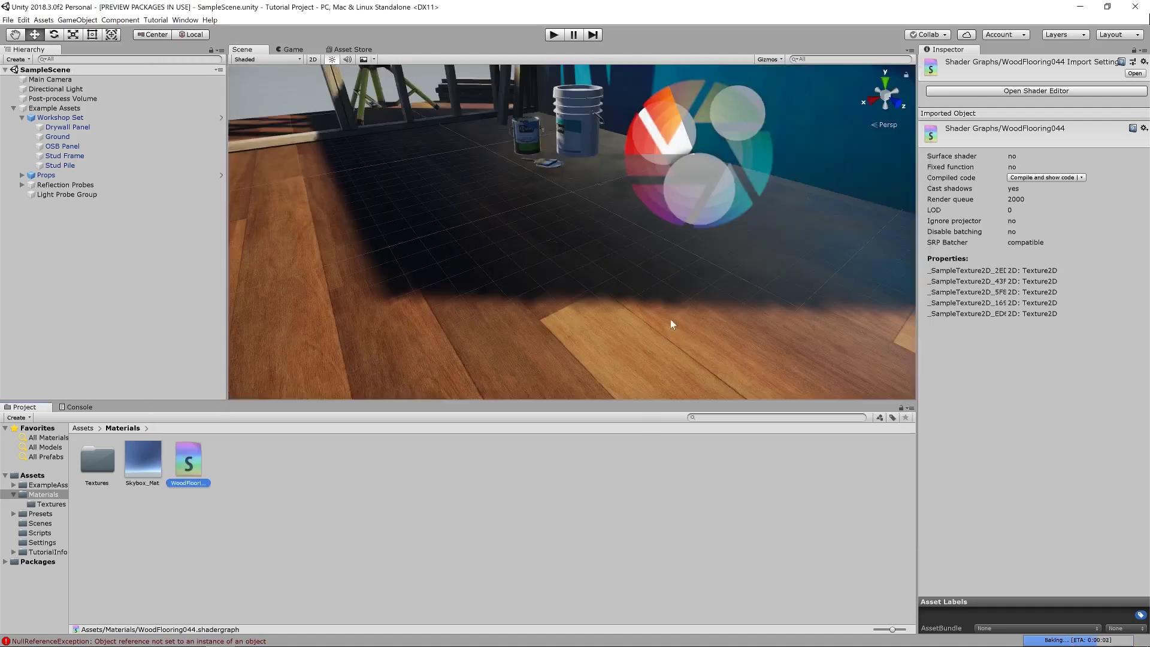
{"action": "mouse_move", "coordinate": [739, 315]}
{"action": "left_mouse_down", "text": "alt"}
{"action": "mouse_move", "coordinate": [701, 285]}
{"action": "mouse_move", "coordinate": [879, 344]}
{"action": "mouse_move", "coordinate": [810, 297]}
{"action": "mouse_move", "coordinate": [729, 295]}
{"action": "mouse_move", "coordinate": [718, 320]}
{"action": "mouse_move", "coordinate": [821, 289]}
{"action": "left_mouse_up", "text": "alt"}
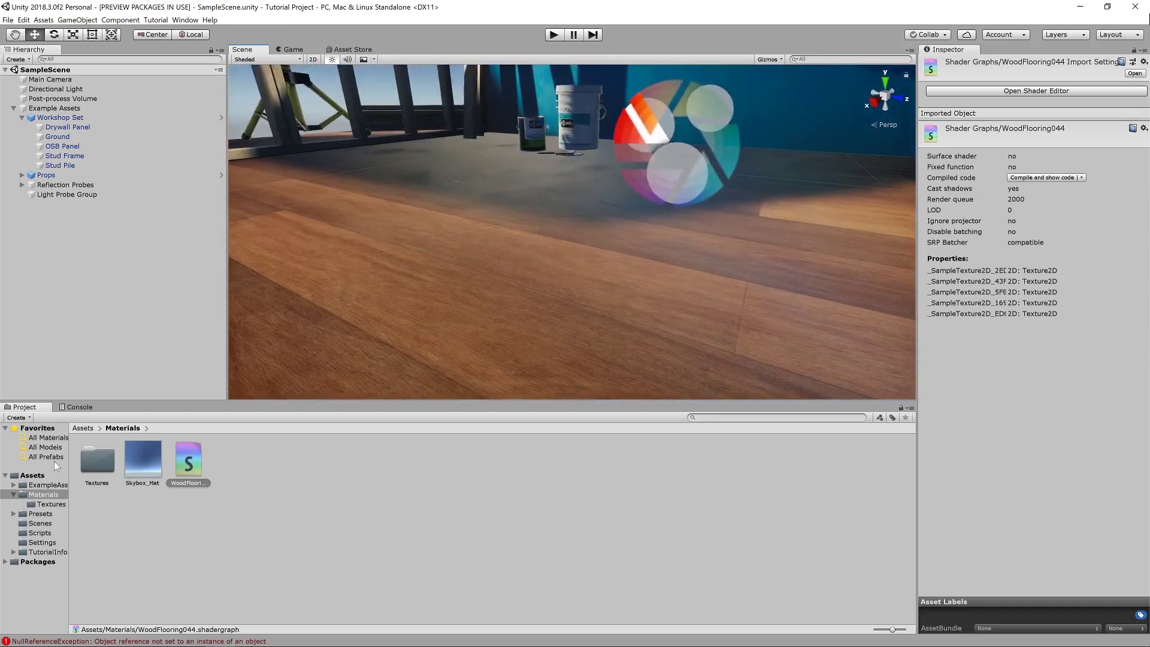
{"action": "double_click", "coordinate": [193, 465]}
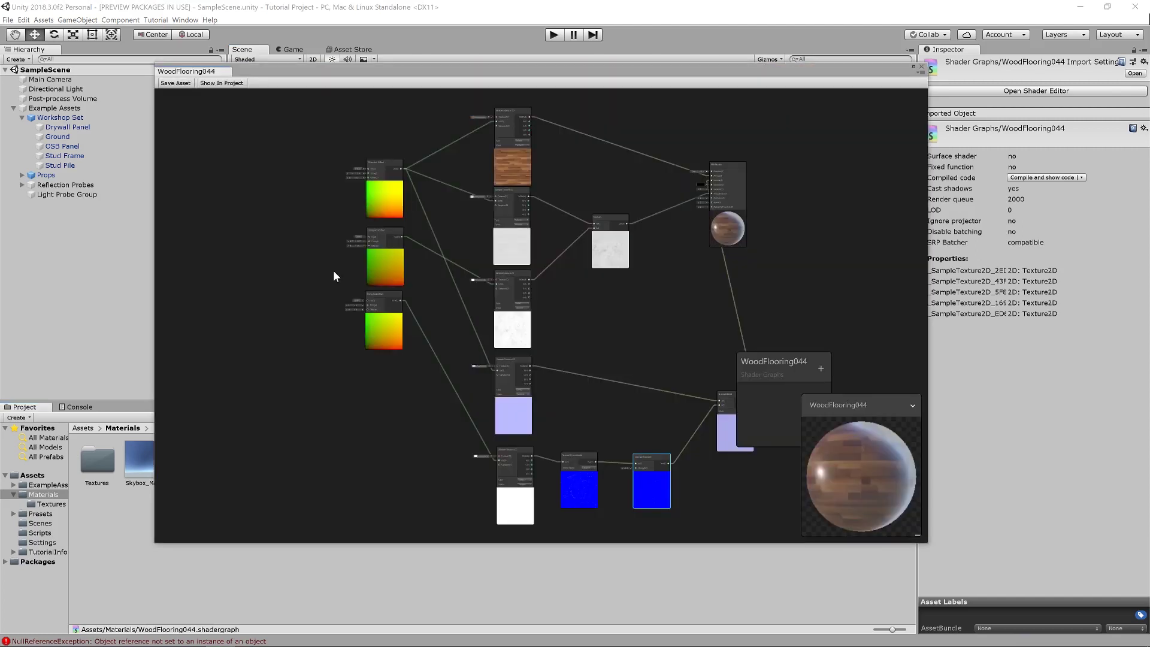
Set the scratch Tiling And Offset node's tiling to X 2 and Y 3
{"action": "scroll", "coordinate": [381, 332], "scroll_direction": "up", "scroll_amount": 3}
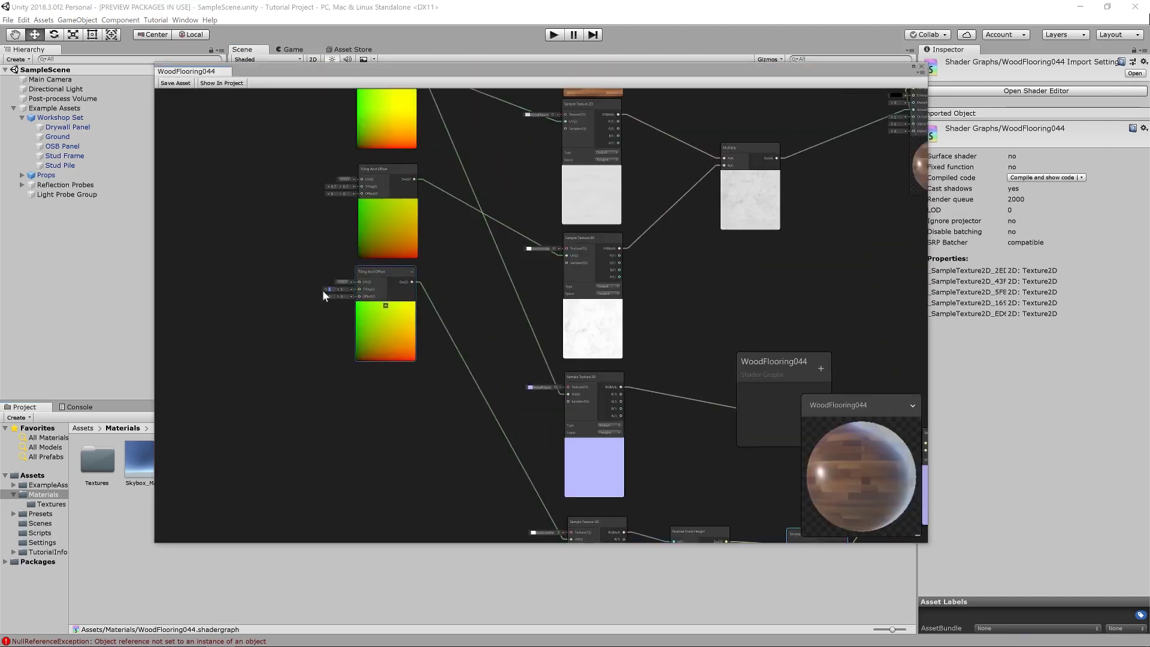
{"action": "key", "text": "BackSpace"}
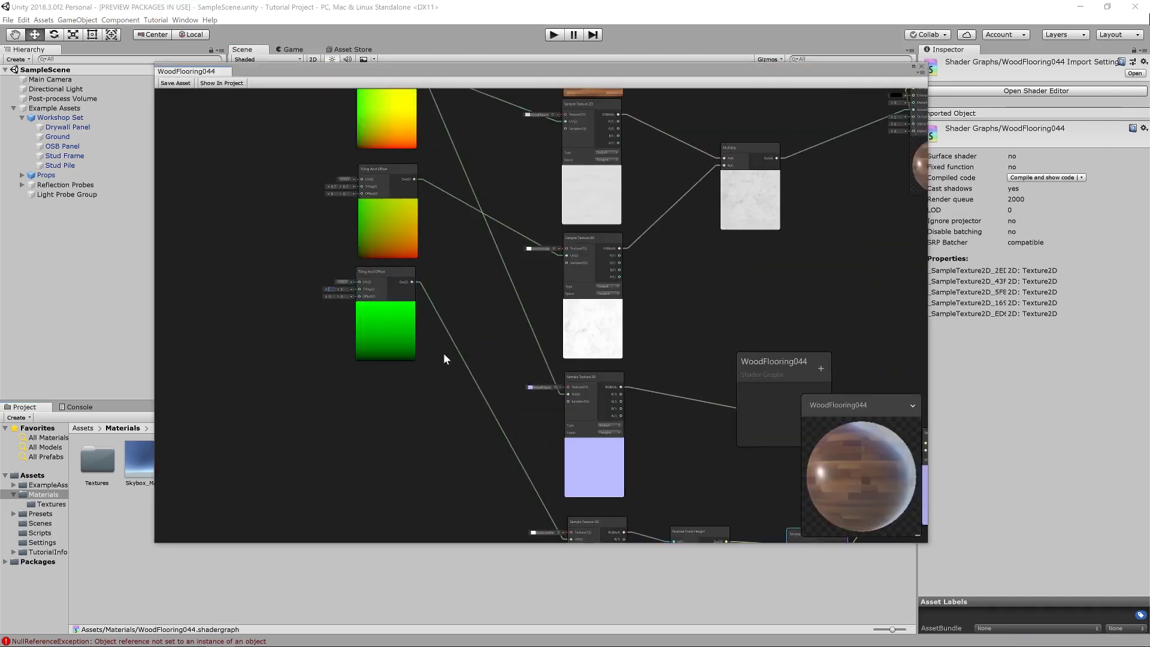
{"action": "type", "text": "2"}
{"action": "key", "text": "Tab"}
{"action": "type", "text": "3"}
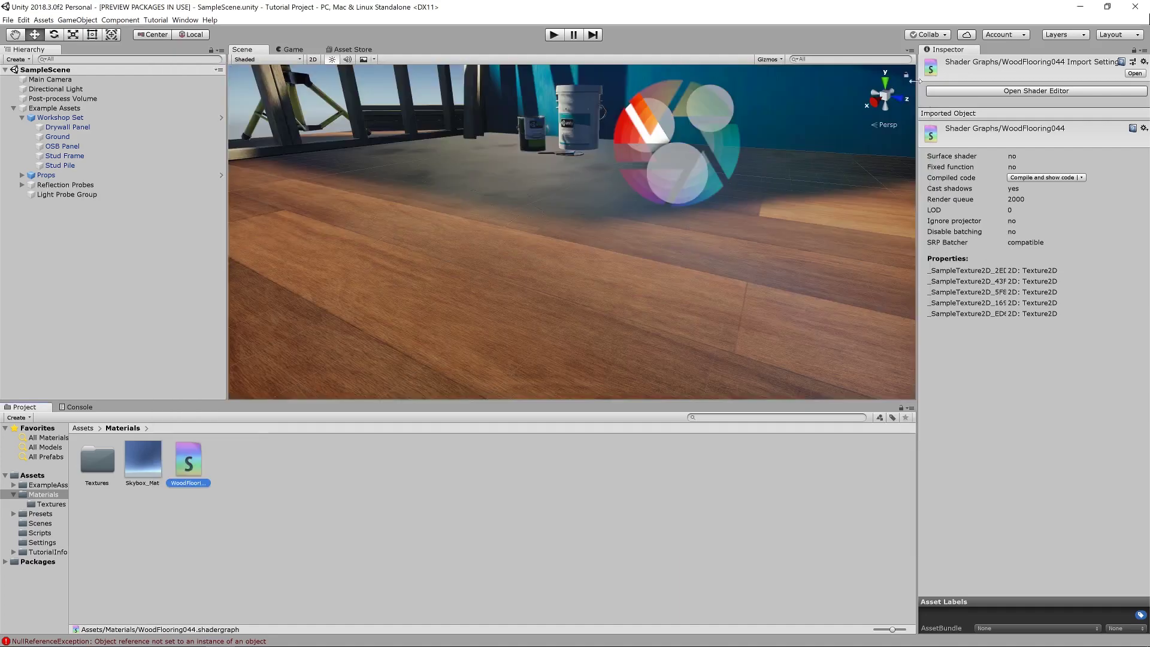
Close the WoodFlooring044 shader graph editor to show the floor in the Scene view
{"action": "left_click", "coordinate": [921, 67]}
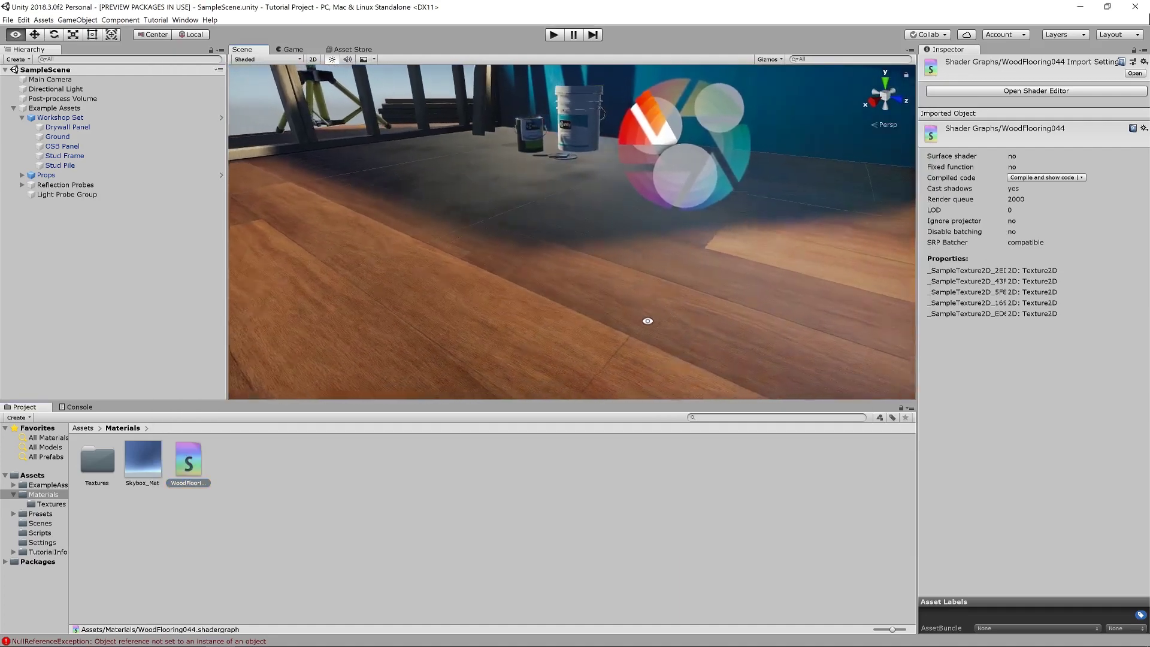